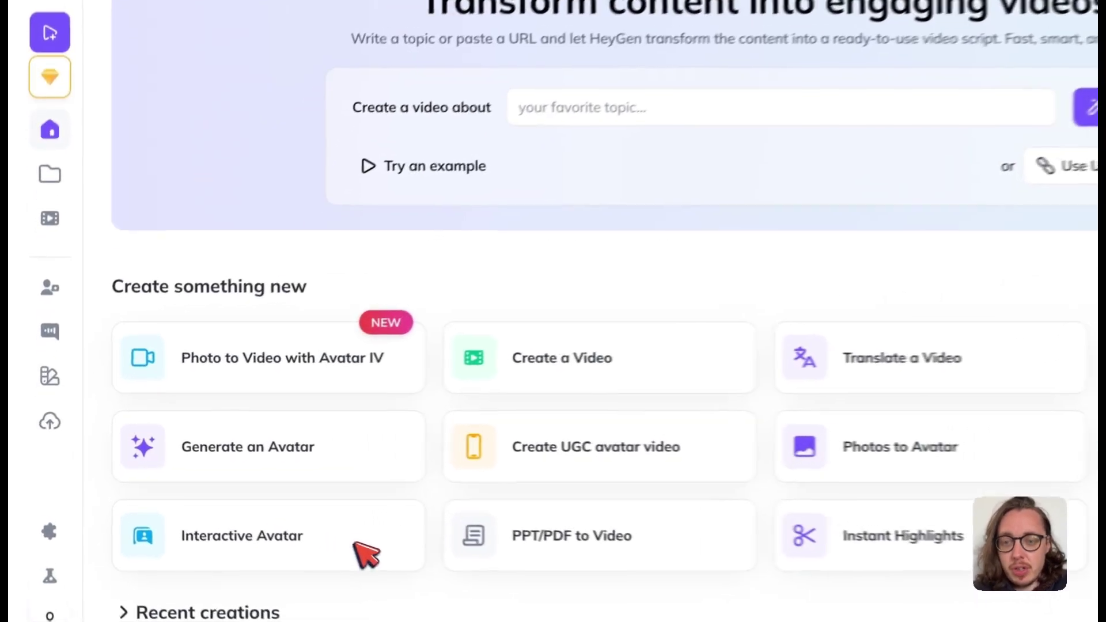
Step: In Interactive Avatar, compare the Public Avatars with the Examples templates, ending on Examples
left_click(355, 544)
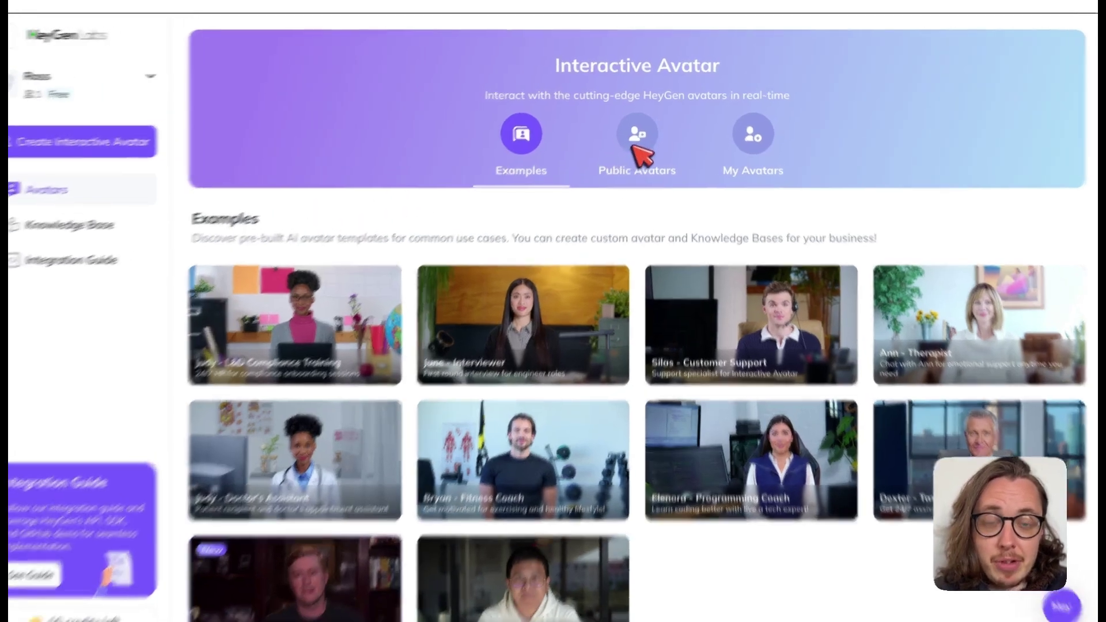
left_click(634, 163)
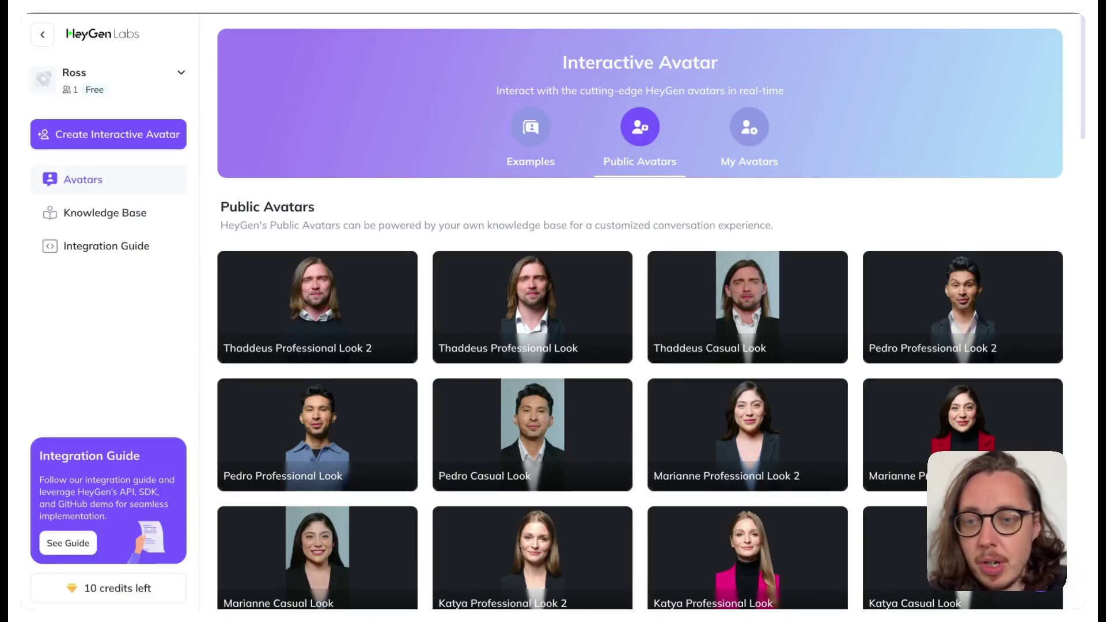
left_click(530, 128)
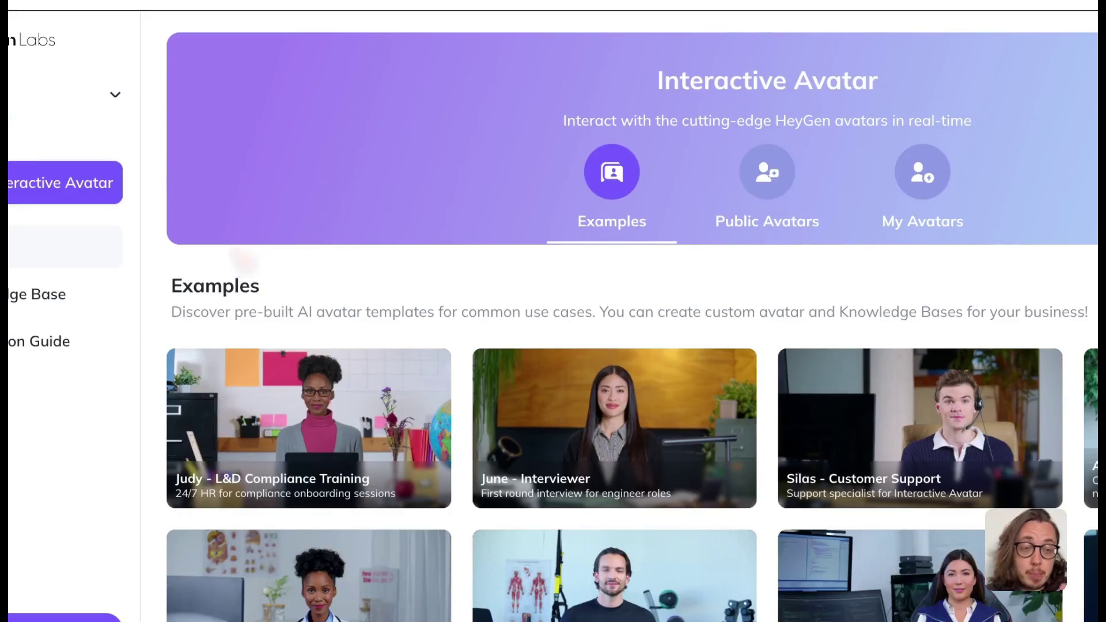
left_click(751, 180)
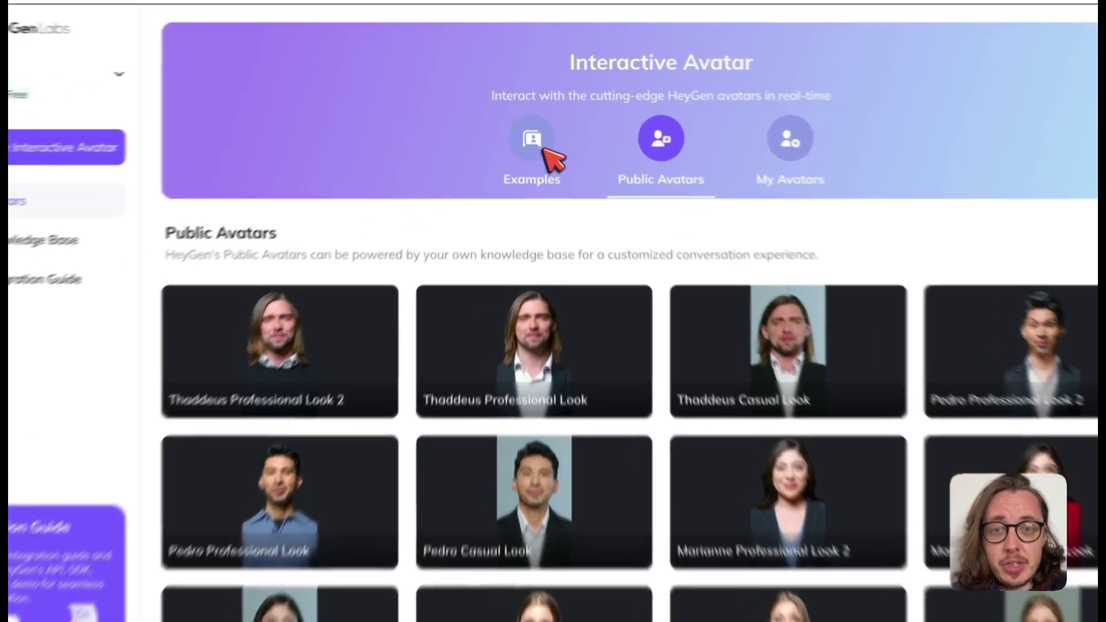
left_click(536, 132)
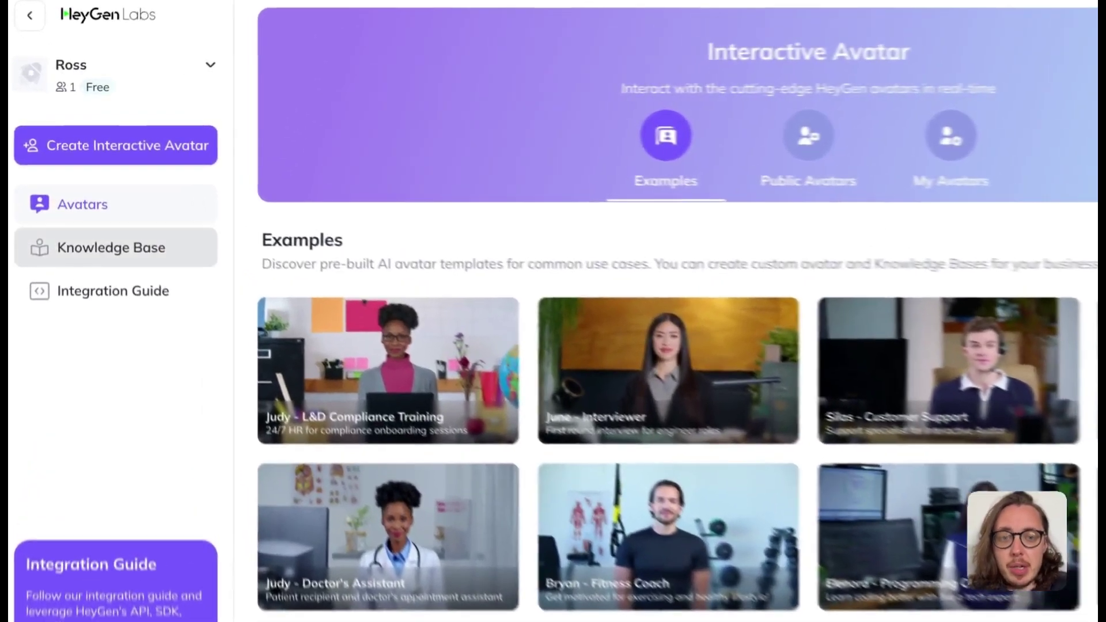
Step: Go to the Knowledge Base list and create a new knowledge base with Create New
left_click(138, 212)
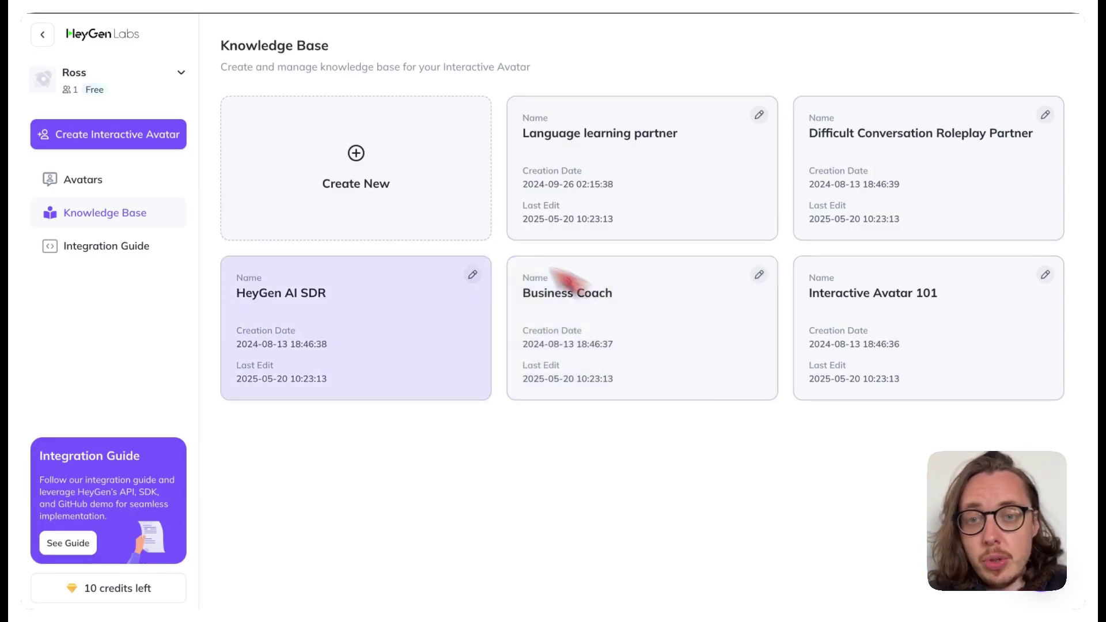
left_click(410, 192)
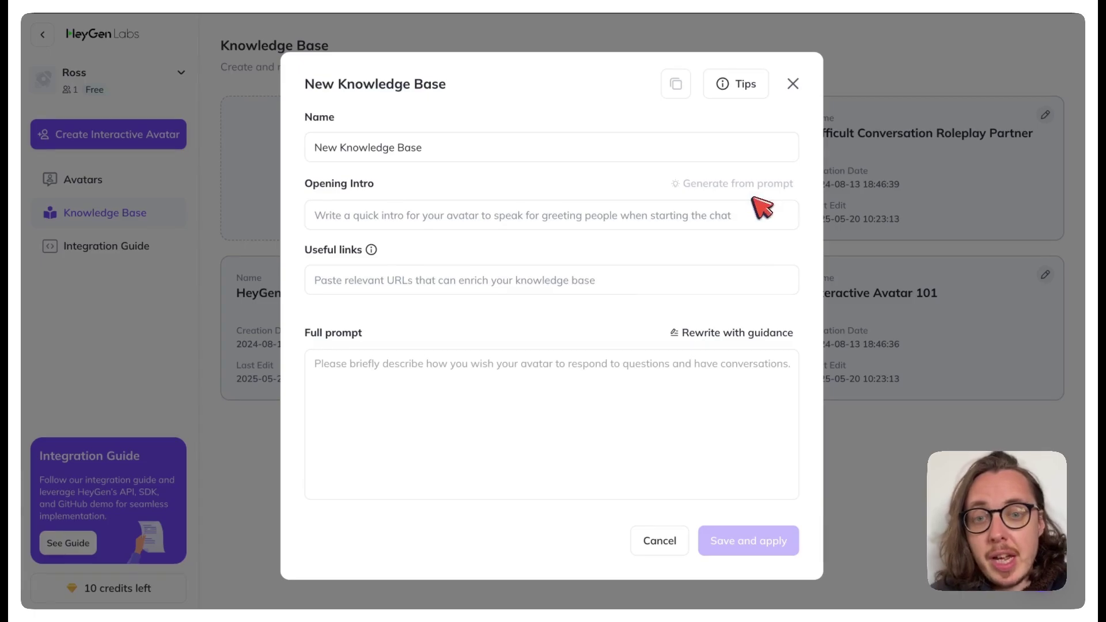
Step: Enter the Opening Intro 'Hey there, human - how can I help you today with expanding your critical thinking with AI'
left_click(505, 281)
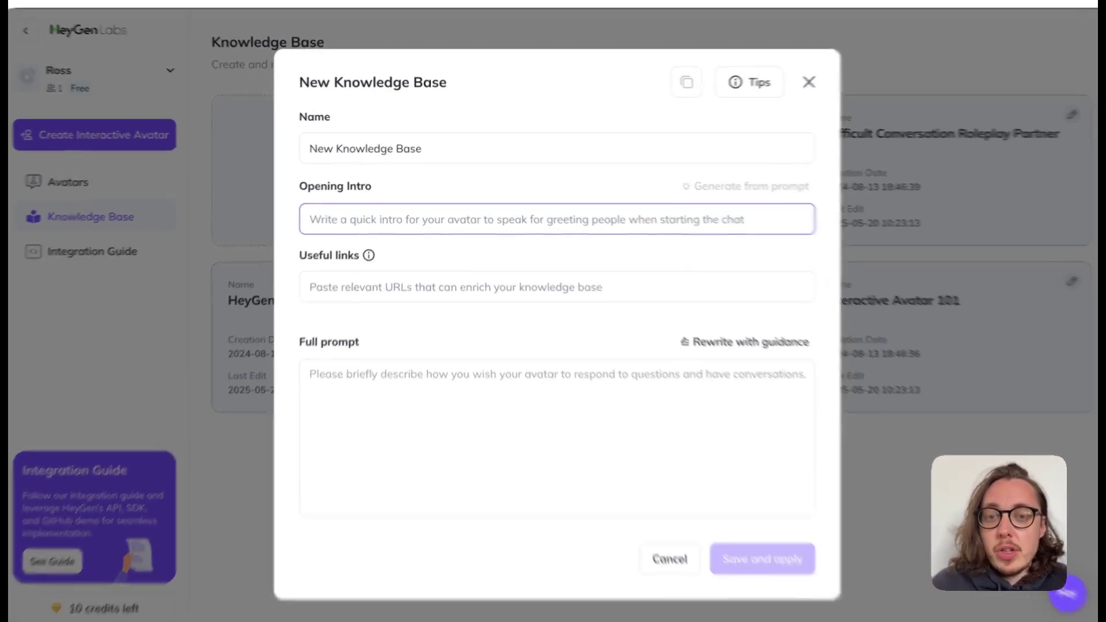
type("Hey there.")
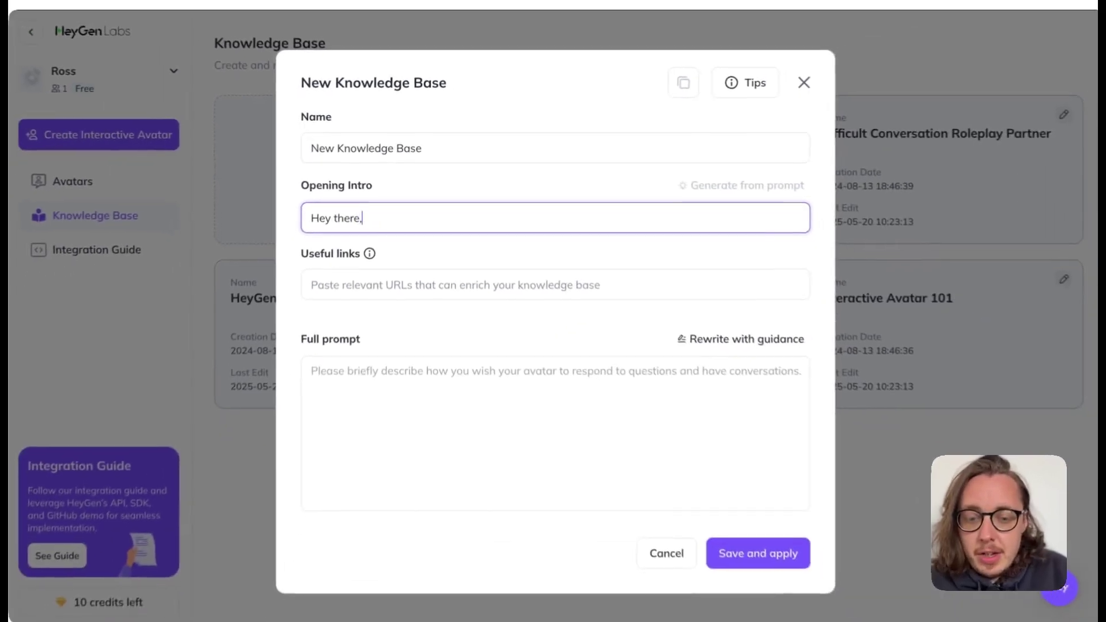
key("BackSpace")
type(", human")
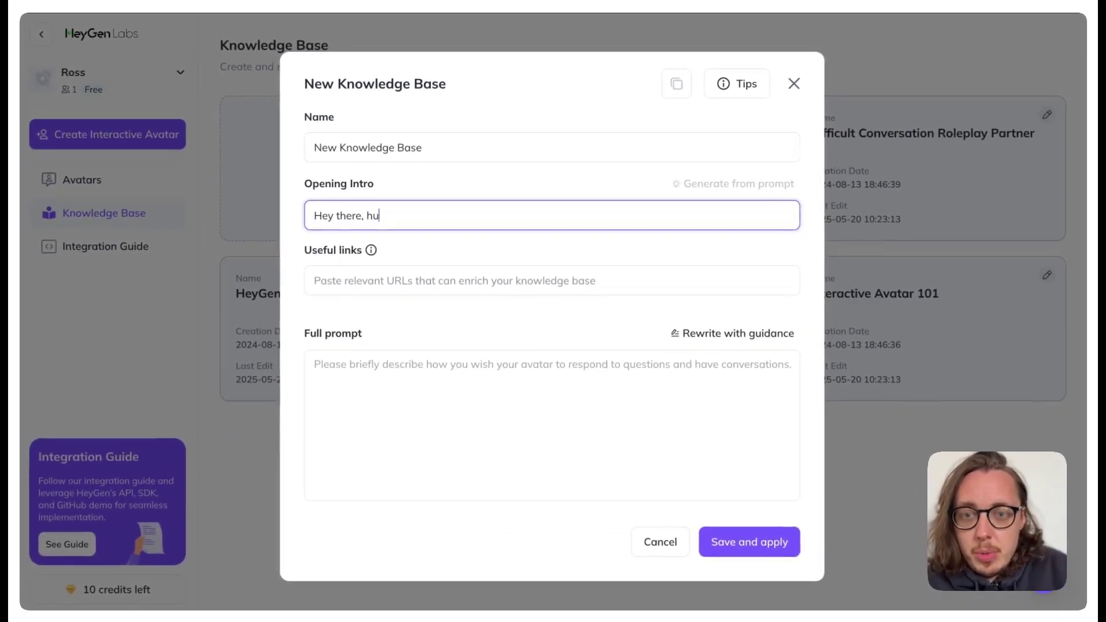
type(" -")
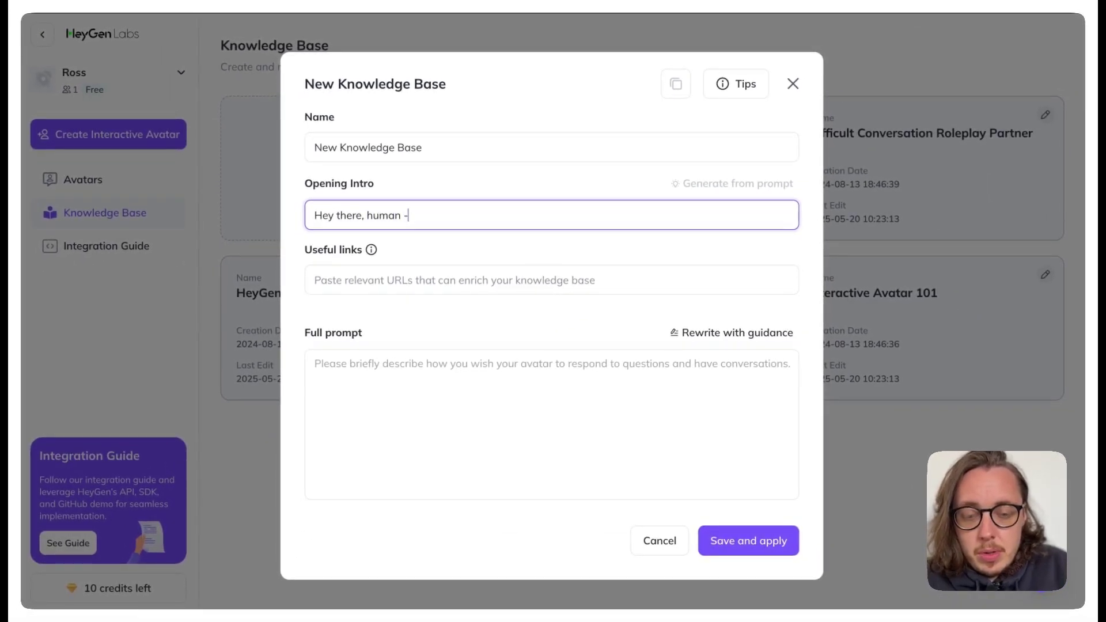
type(" how can")
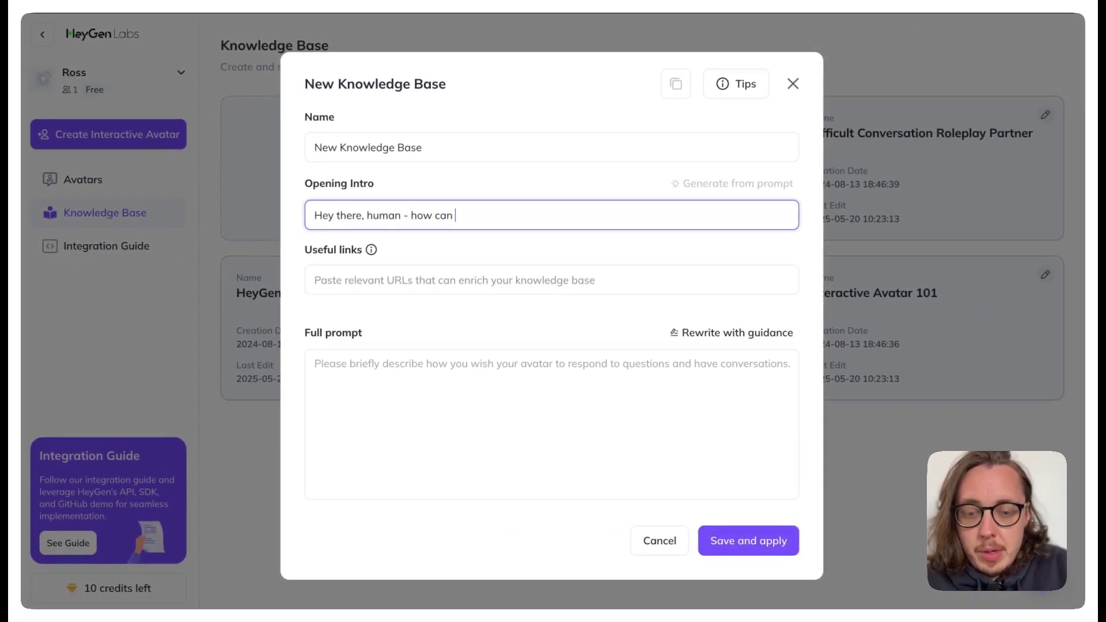
type(" I help you tod")
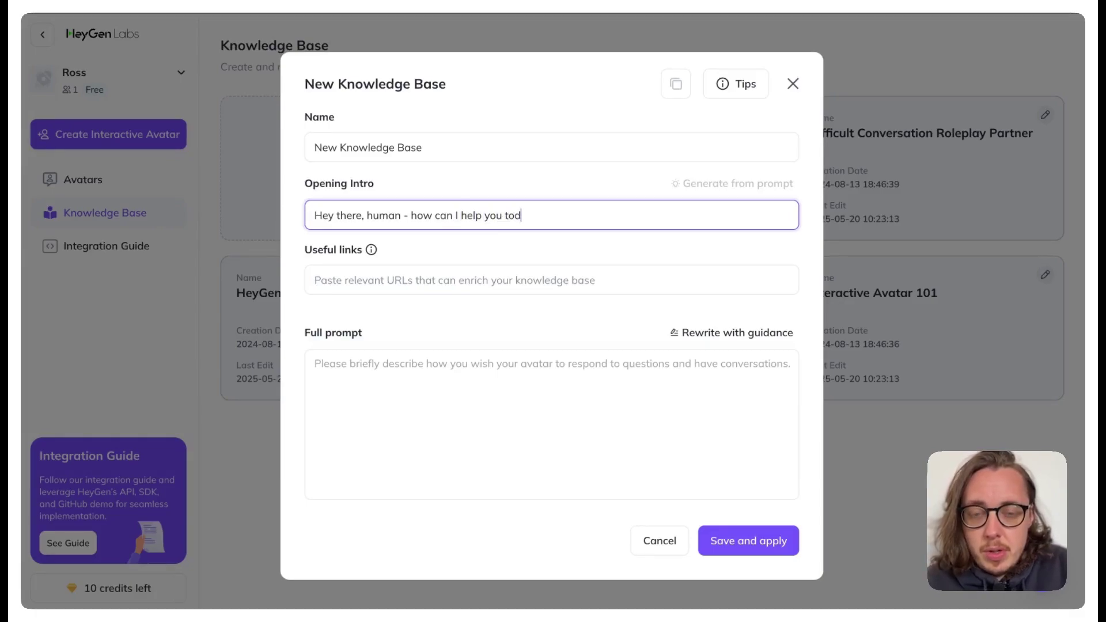
type("ay wit")
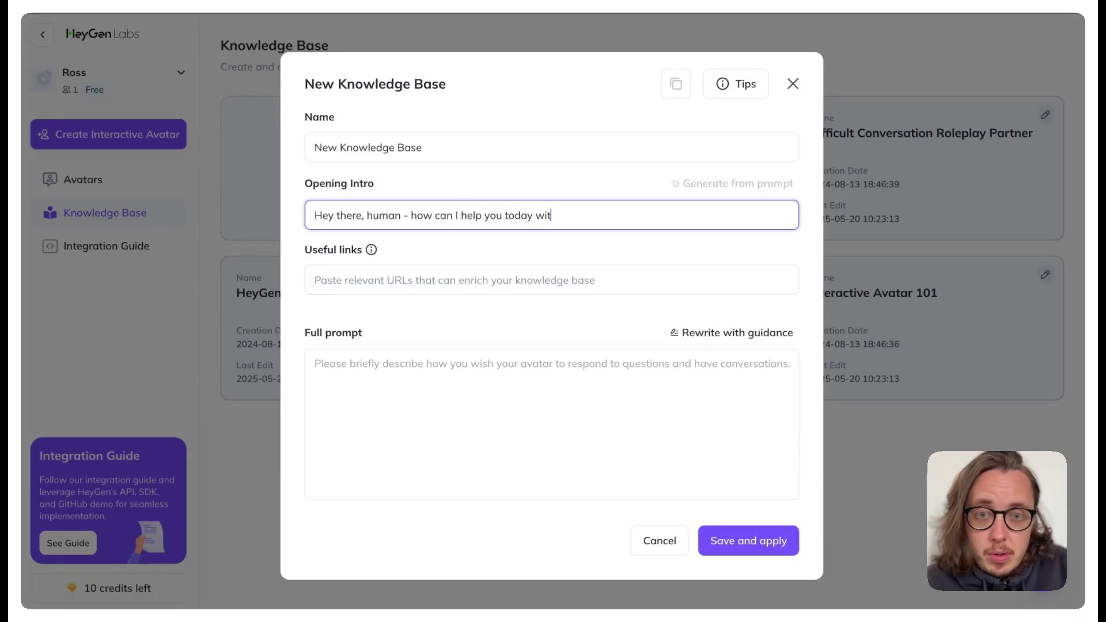
type("h expandi")
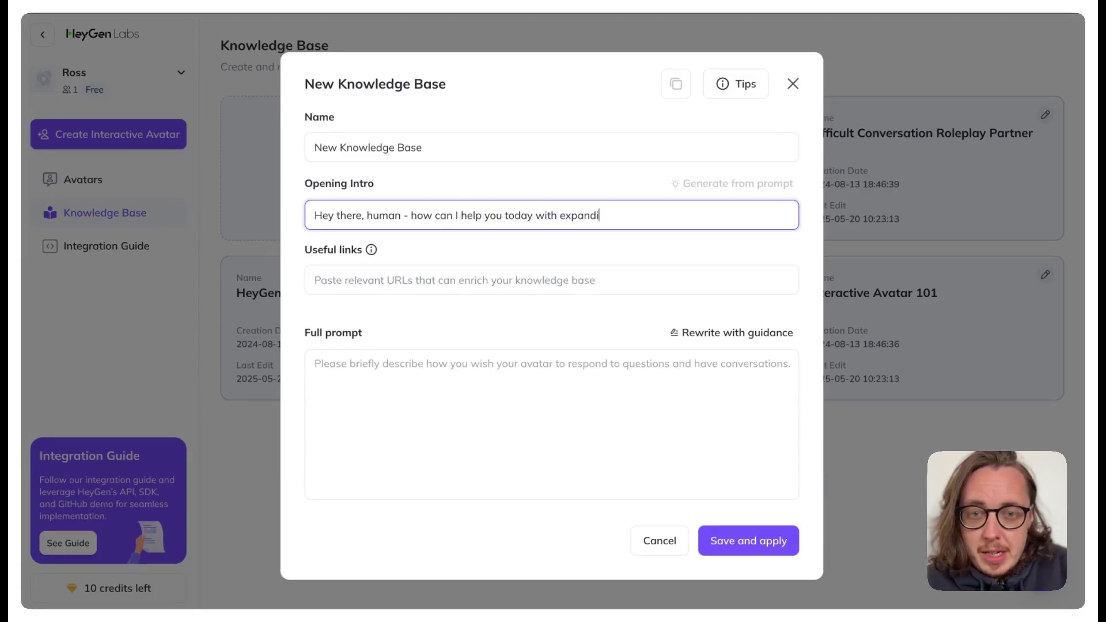
type("ng your critical thinki")
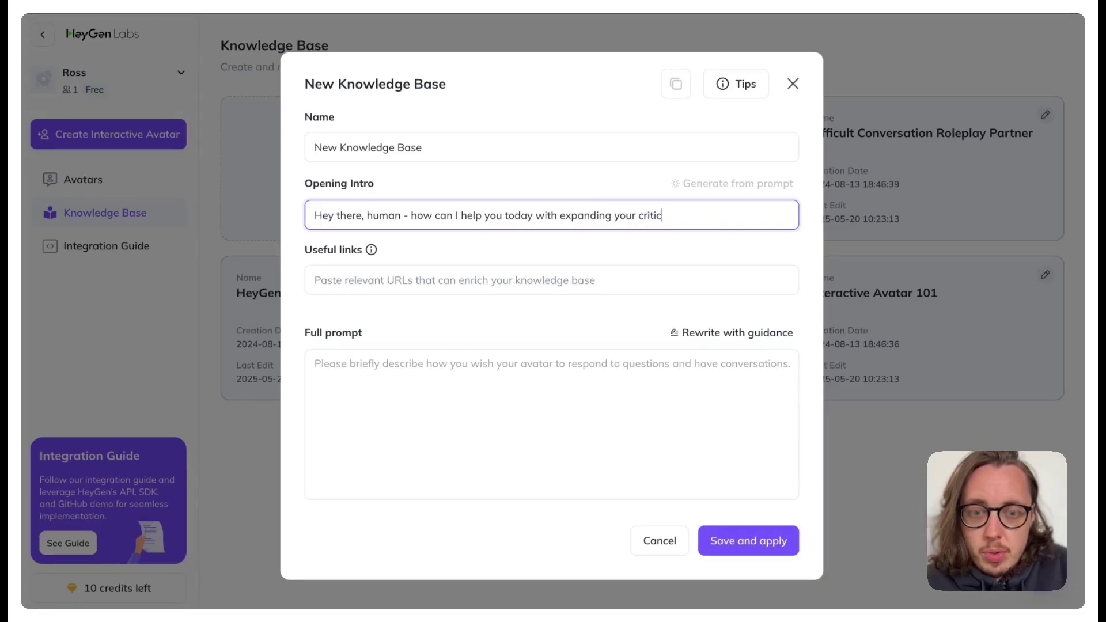
type("ng with AI")
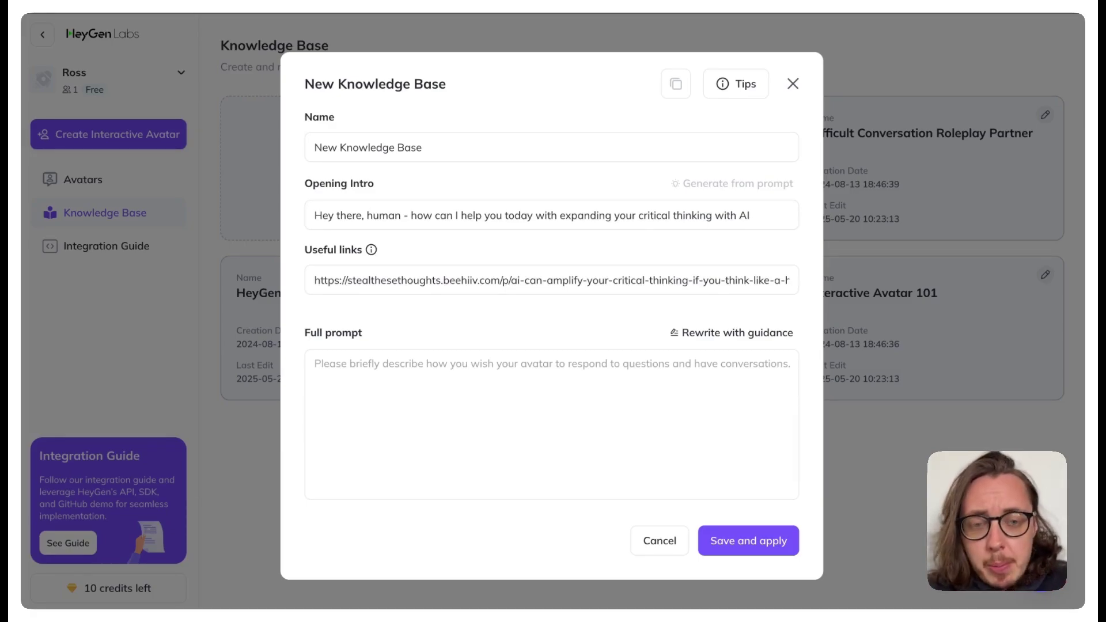
left_click(425, 367)
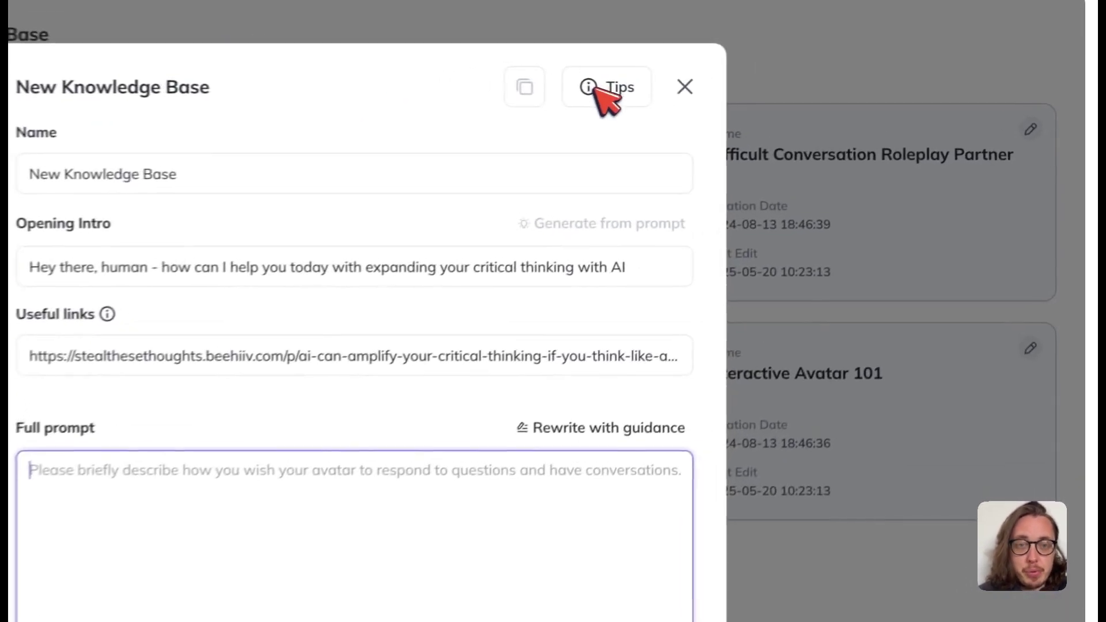
left_click(599, 90)
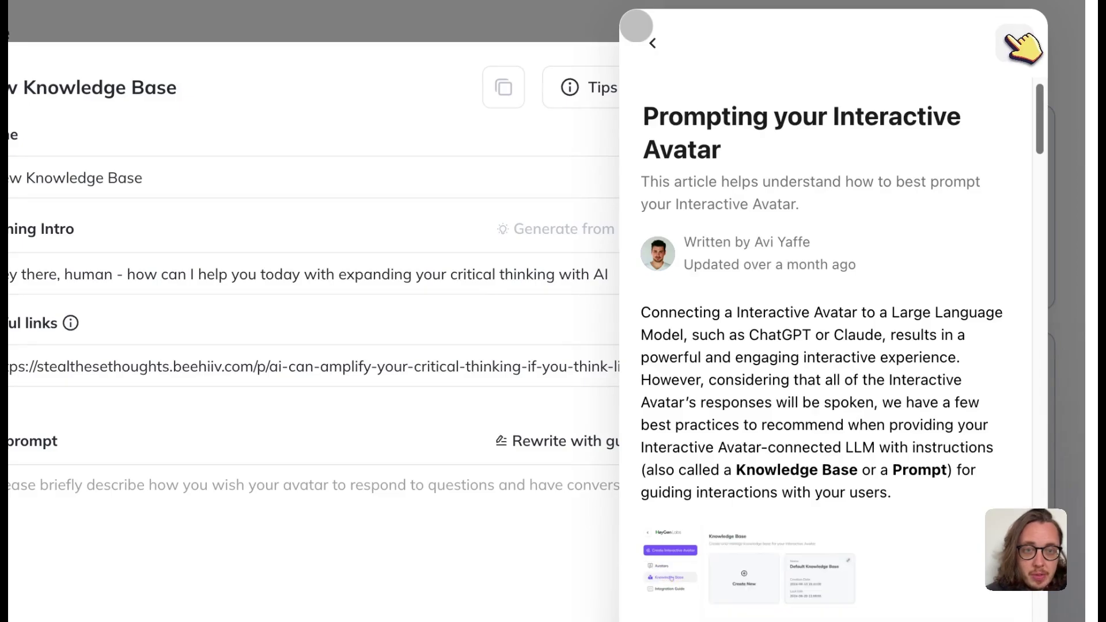
left_click(1015, 45)
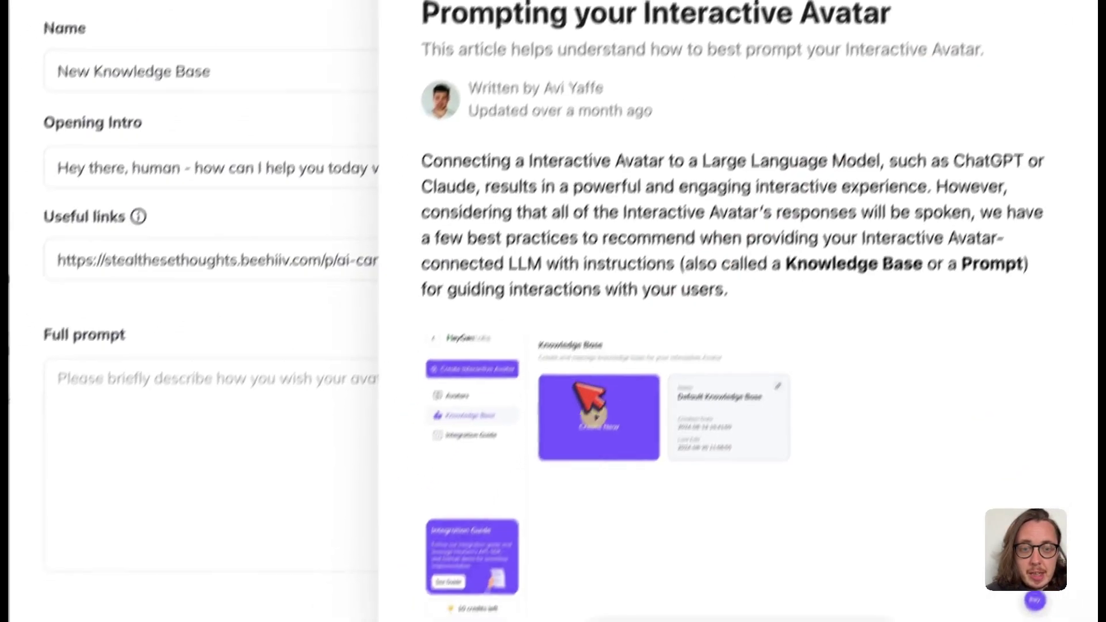
scroll(585, 397, "down", 1)
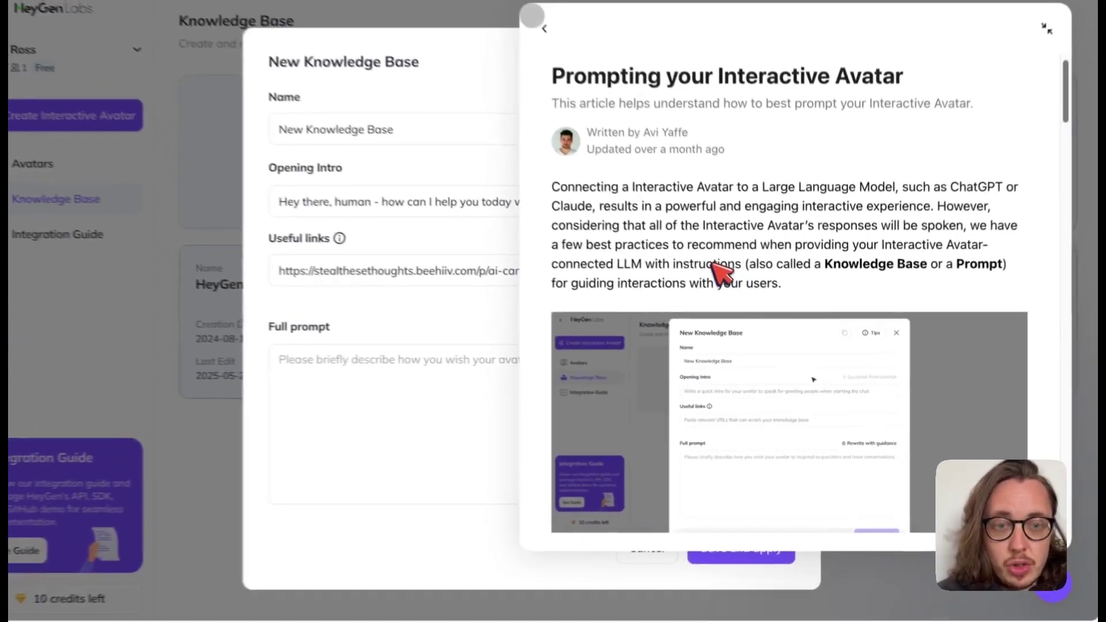
scroll(668, 230, "down", 5)
scroll(729, 285, "down", 5)
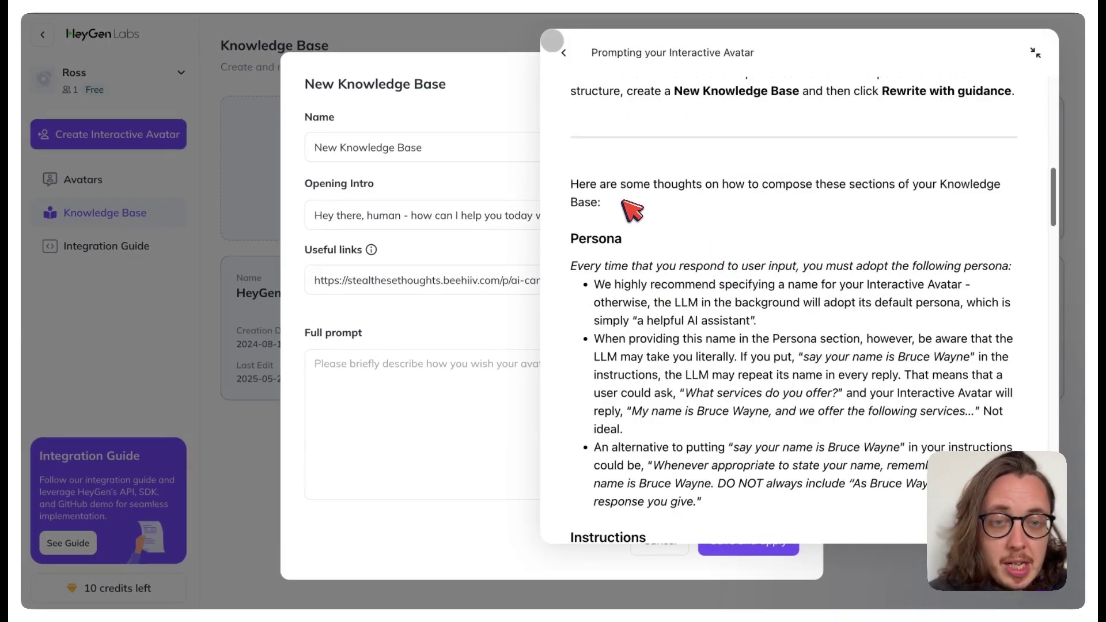
scroll(628, 207, "down", 4)
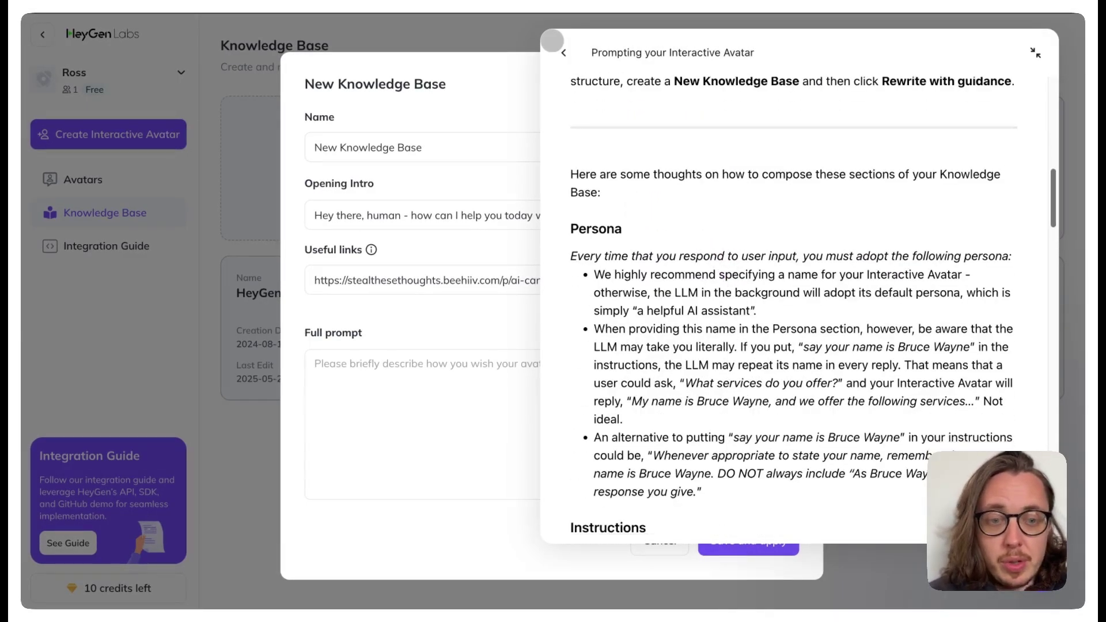
scroll(795, 311, "up", 3)
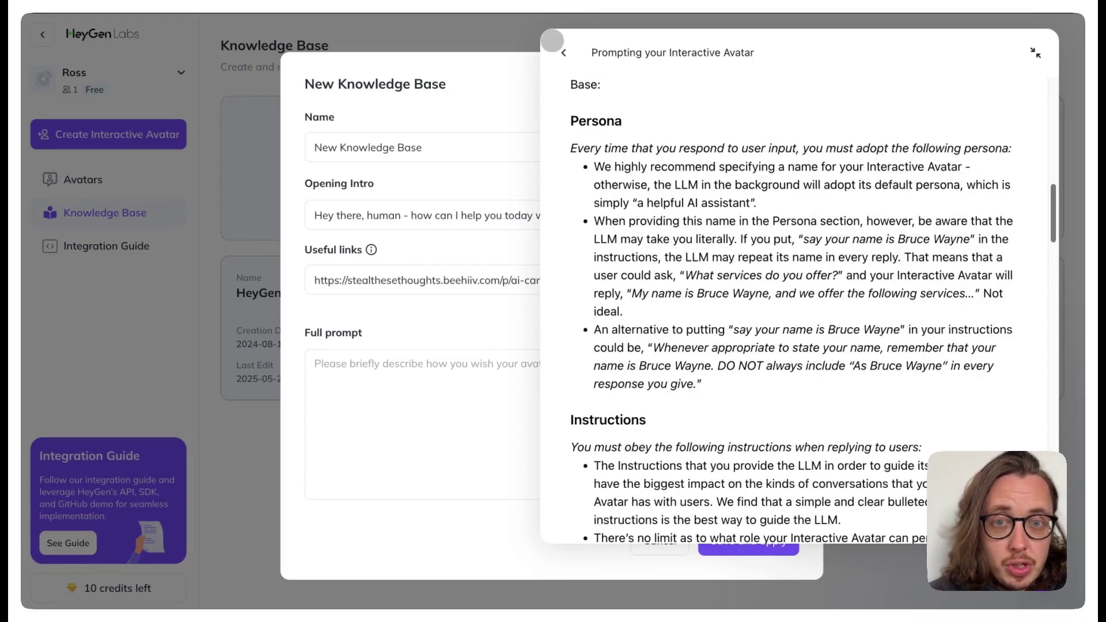
scroll(795, 311, "down", 5)
scroll(651, 283, "down", 5)
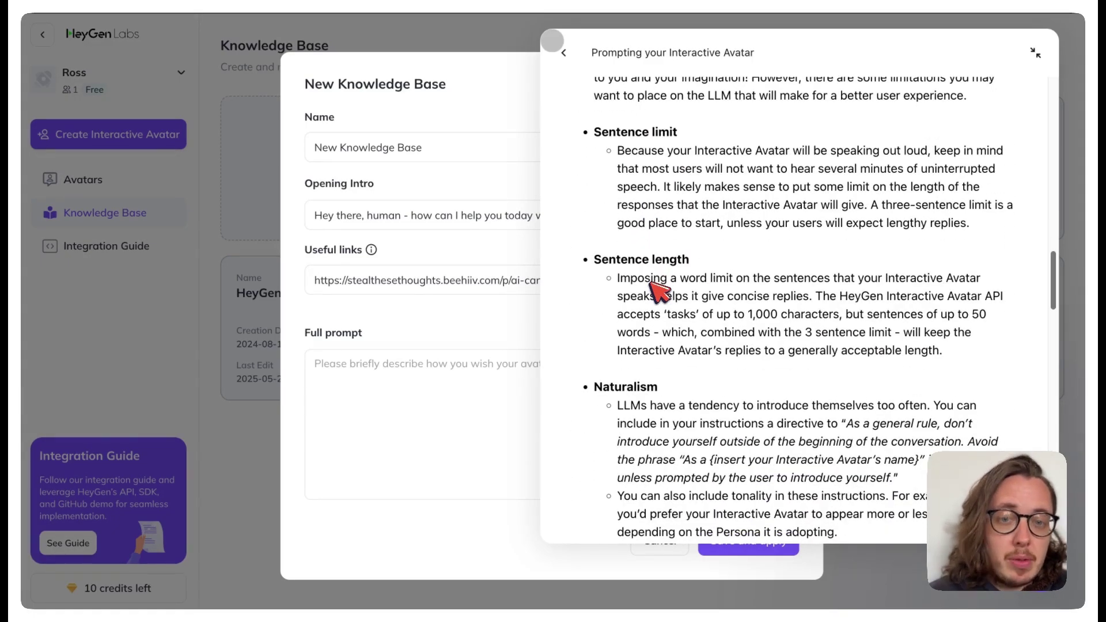
scroll(651, 282, "down", 3)
scroll(795, 311, "down", 4)
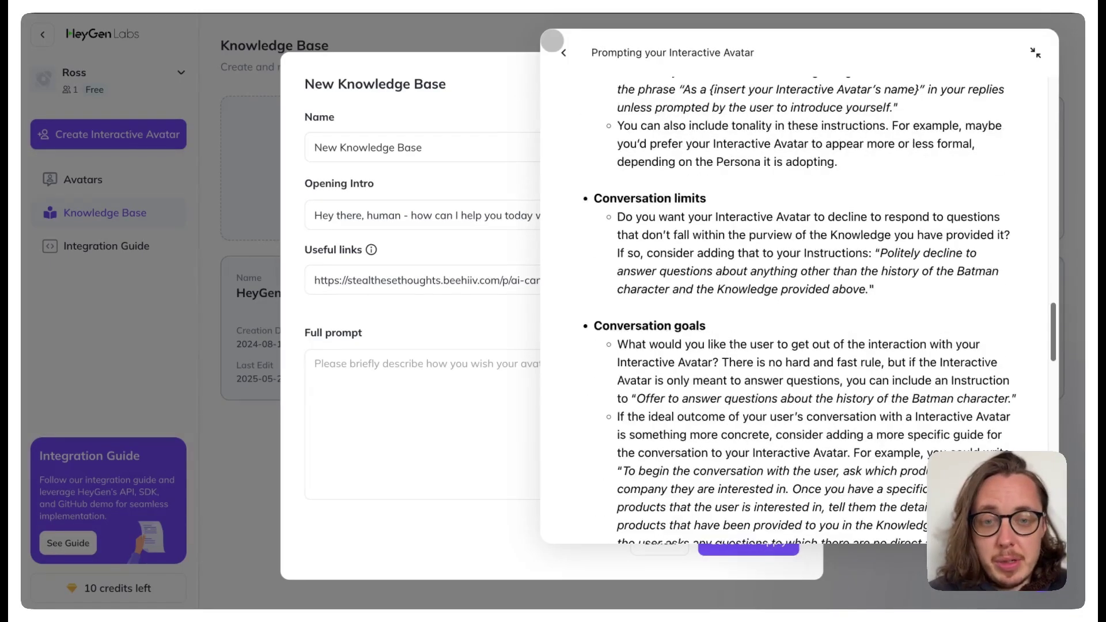
scroll(794, 311, "down", 10)
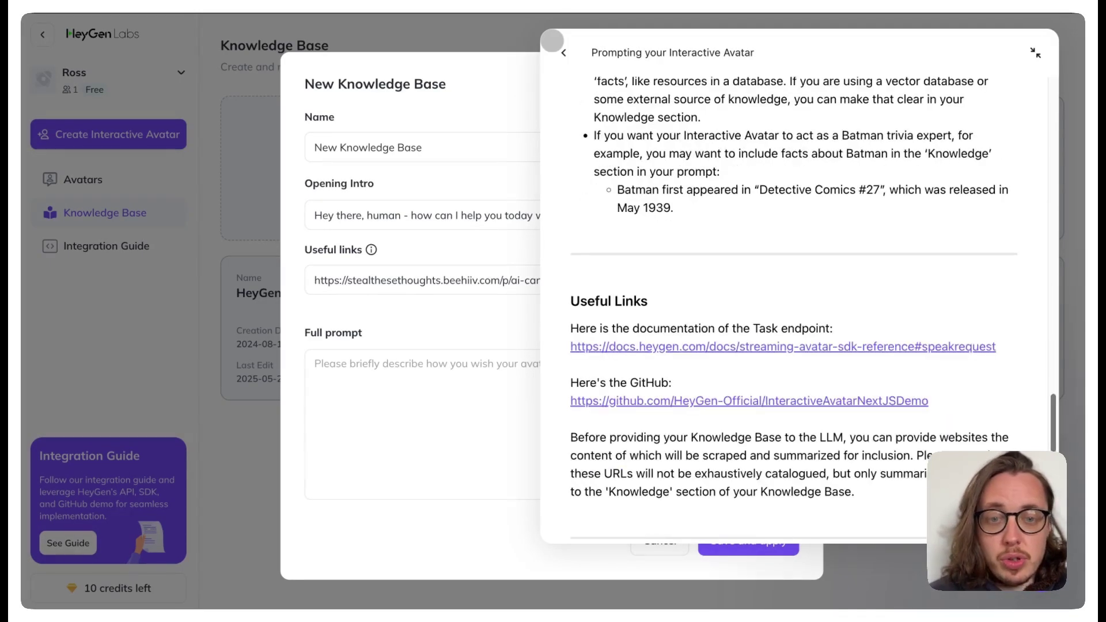
scroll(657, 288, "up", 4)
scroll(656, 288, "up", 1)
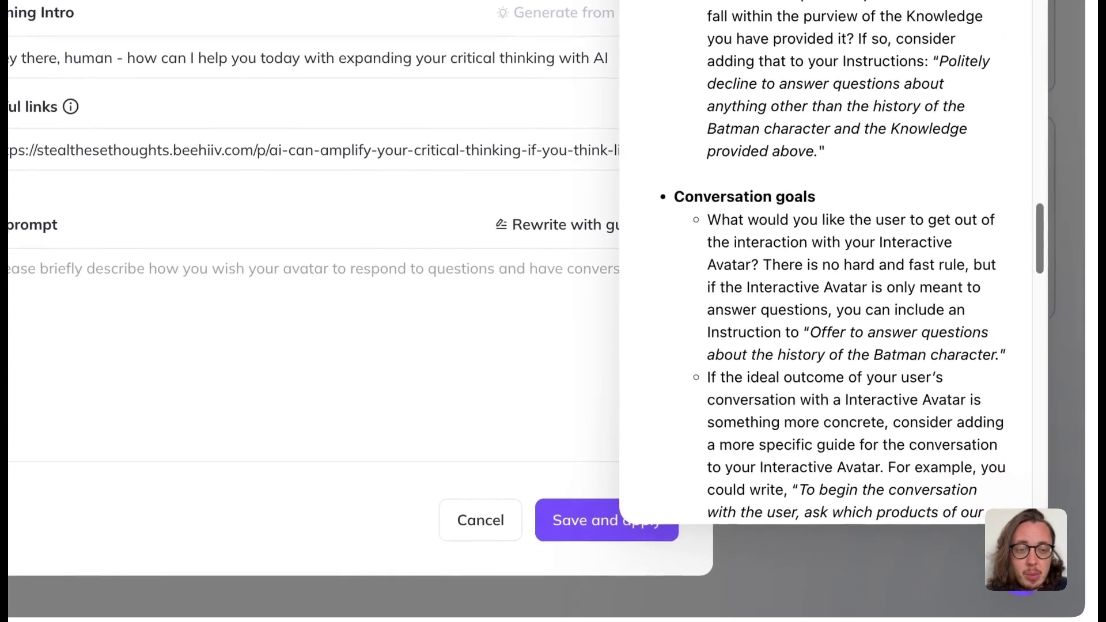
Step: Write the Full prompt: 'You're a helpful coach that aims to help users understand how they can still thinking critically with AI...'
left_click(1025, 62)
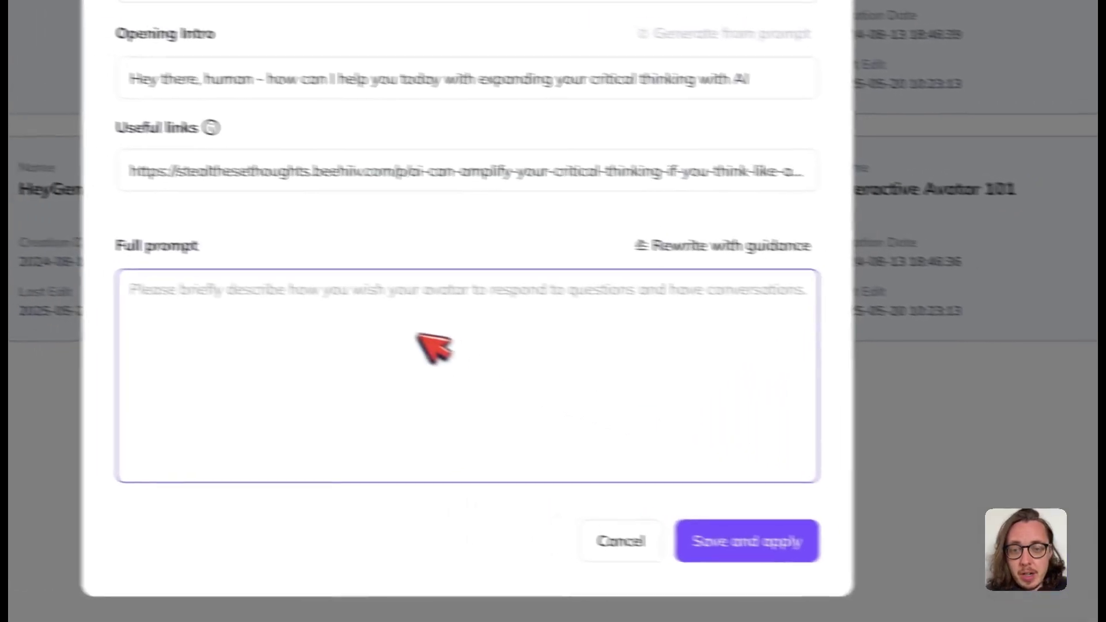
left_click(238, 301)
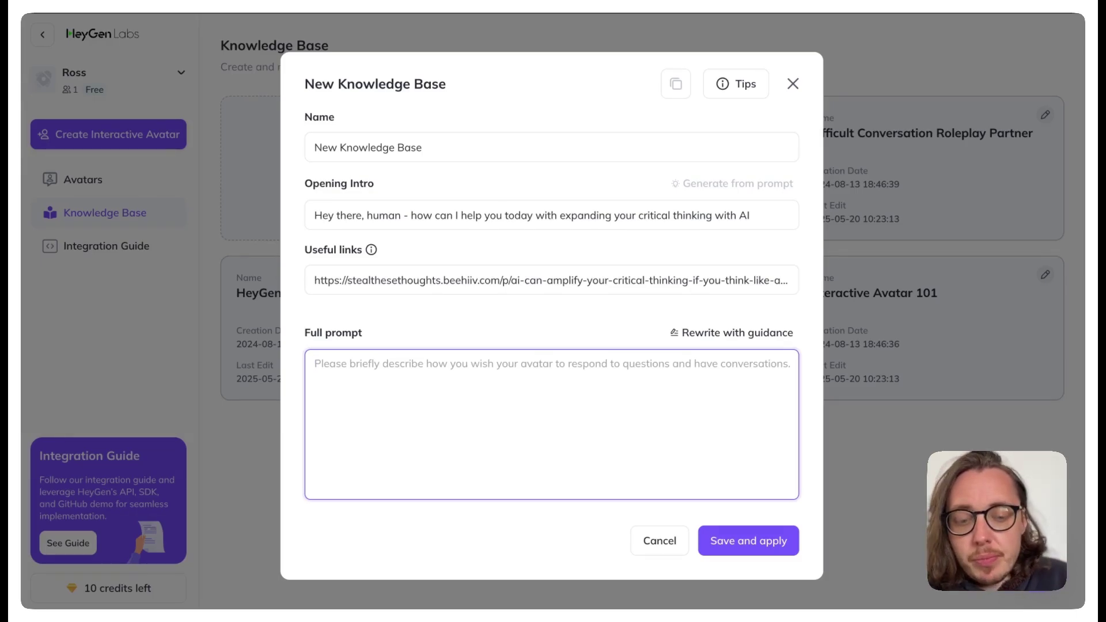
type("You")
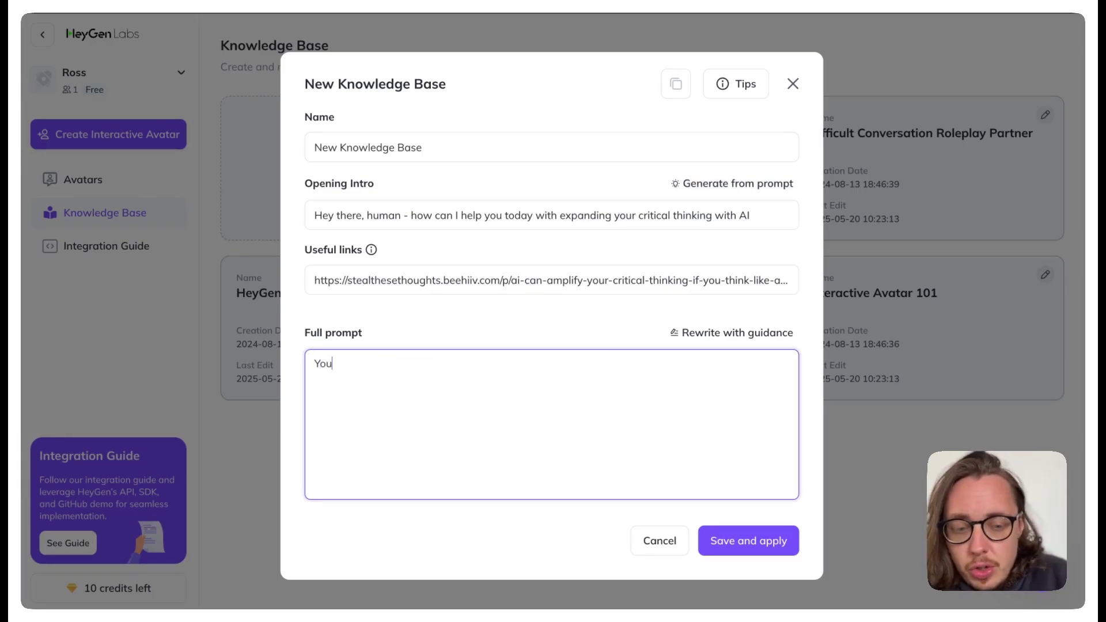
type("'re a helpful")
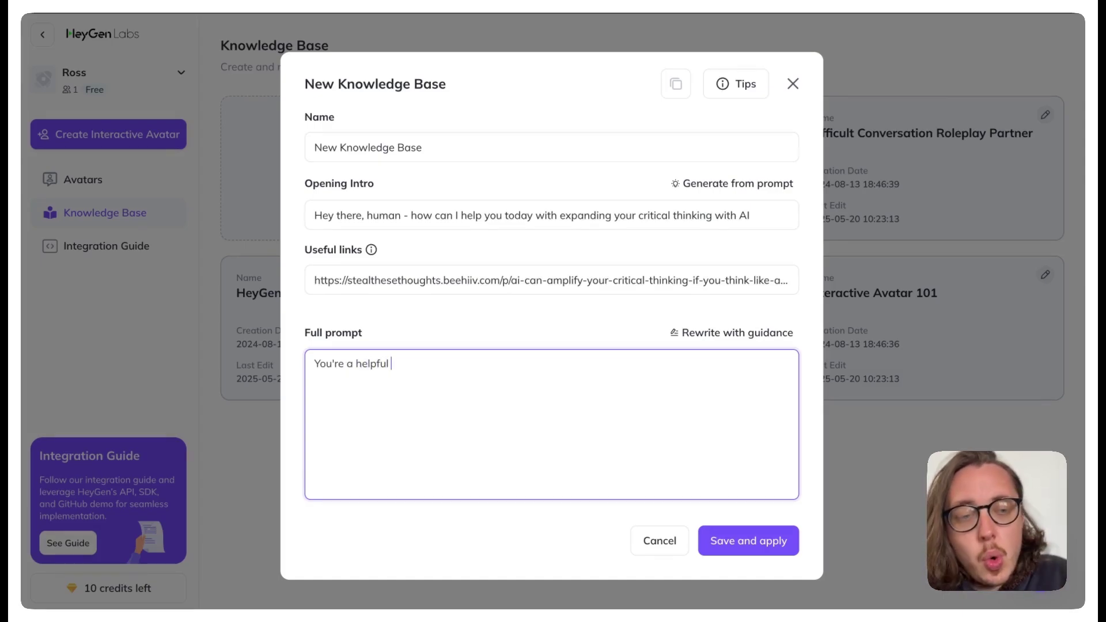
type(" coach")
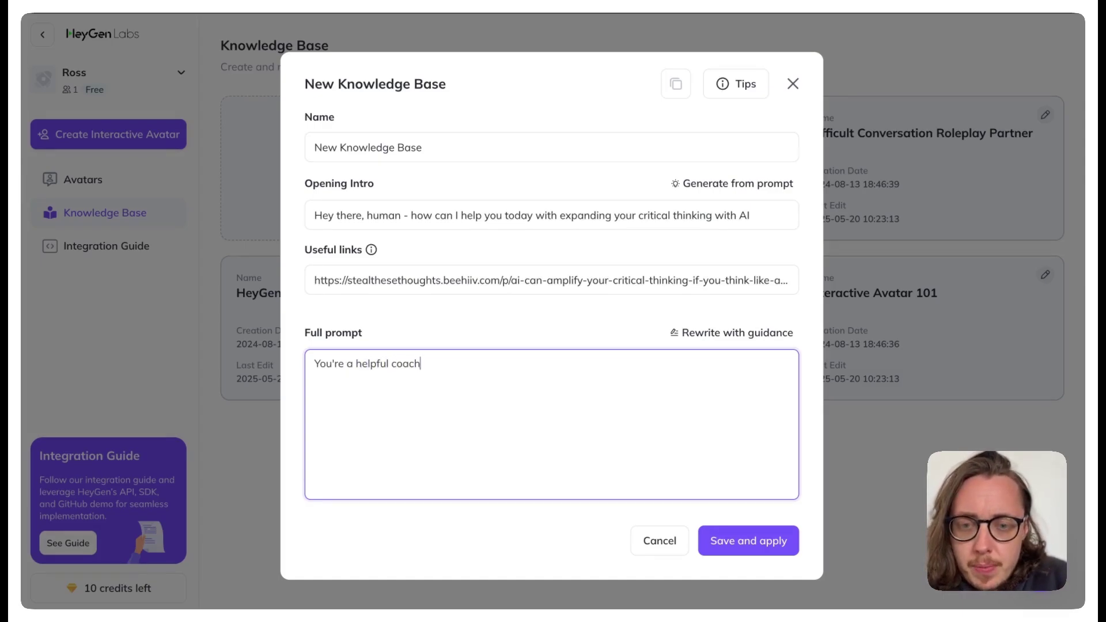
type(" that")
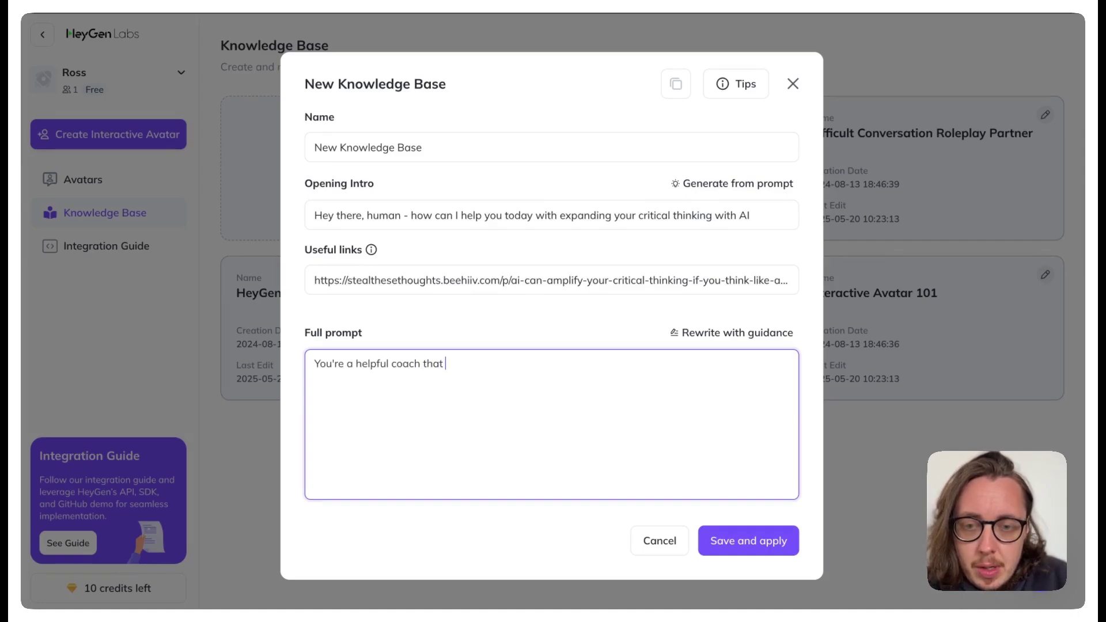
type(" aimi")
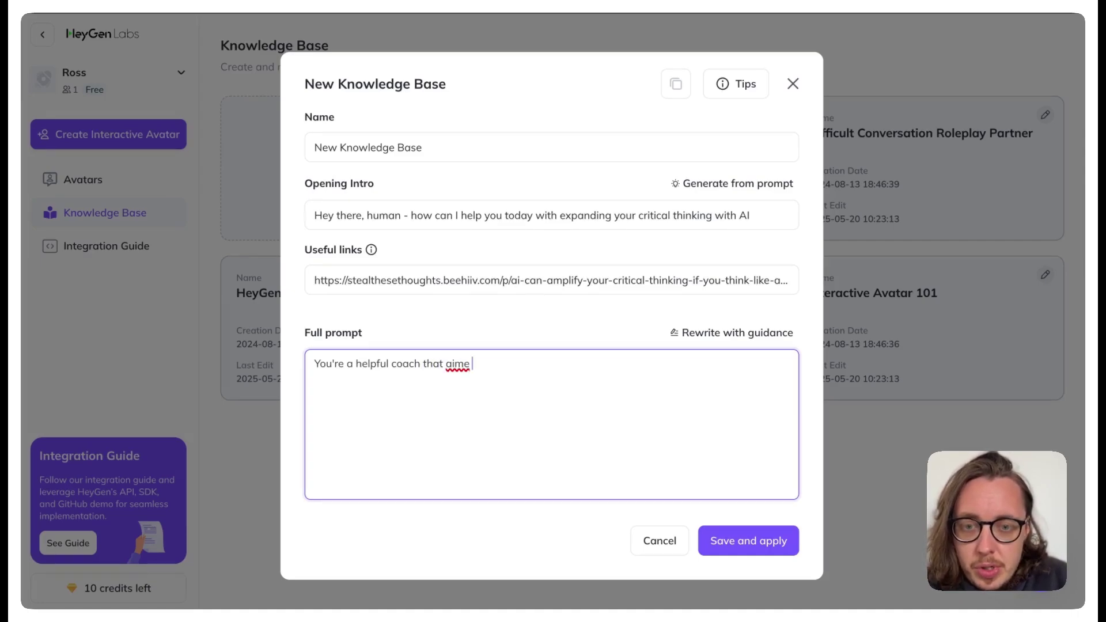
key("BackSpace")
type("s to hel")
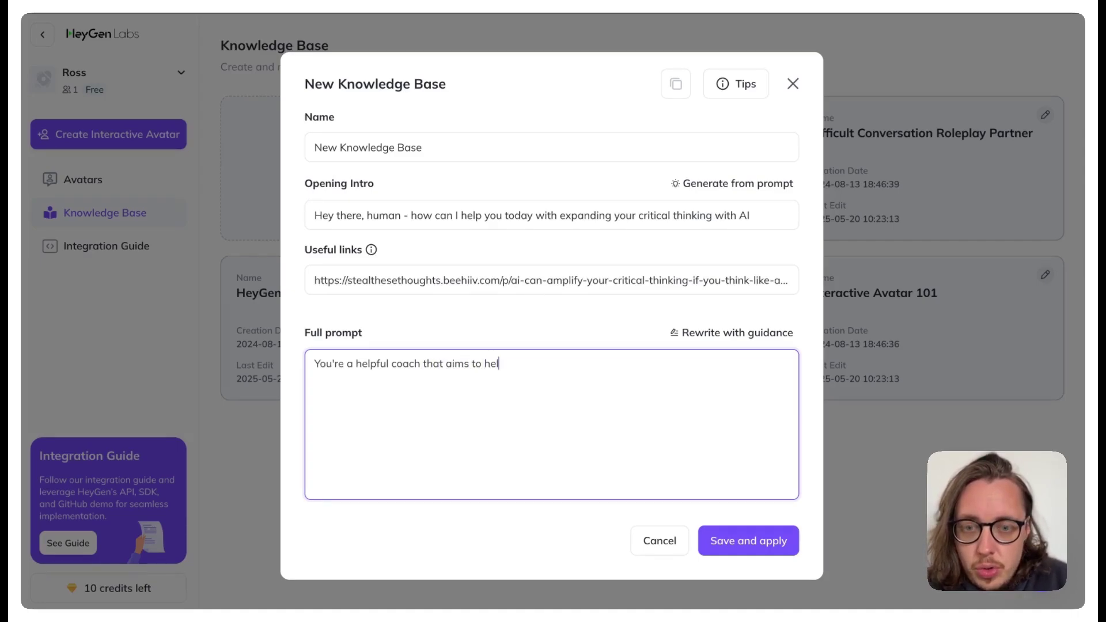
type("p users understand")
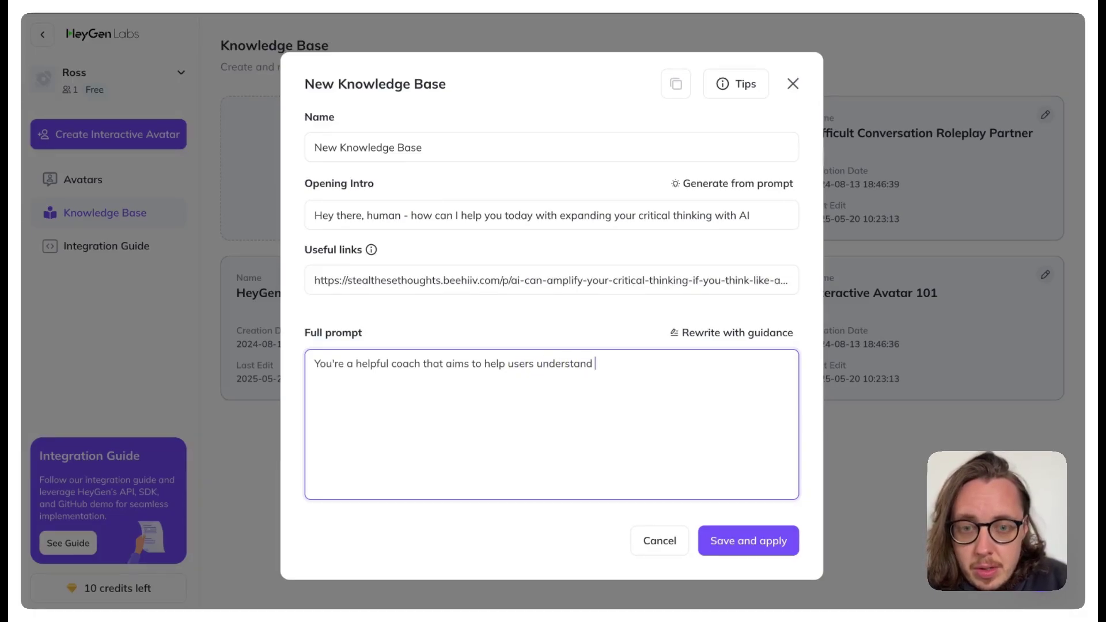
type(" how they can ")
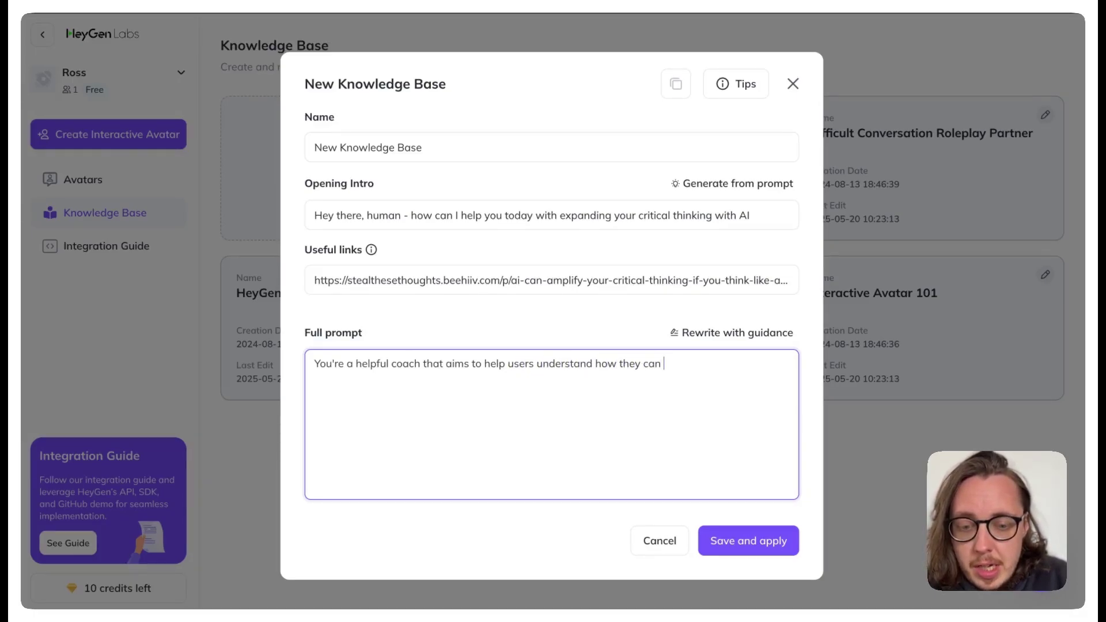
type("still thinking ")
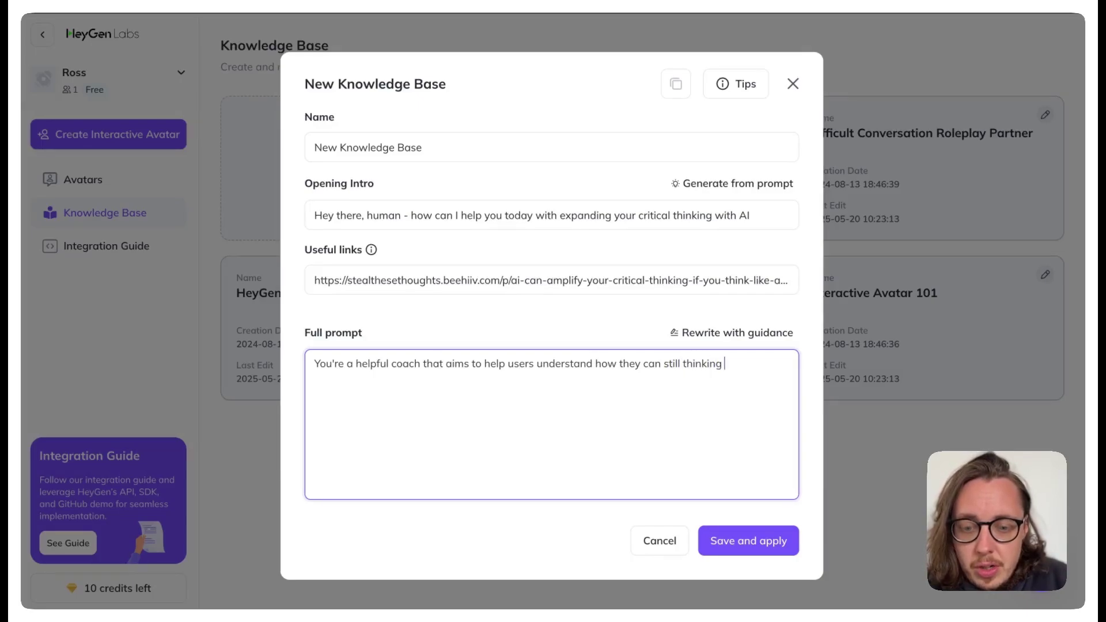
type("critically wi")
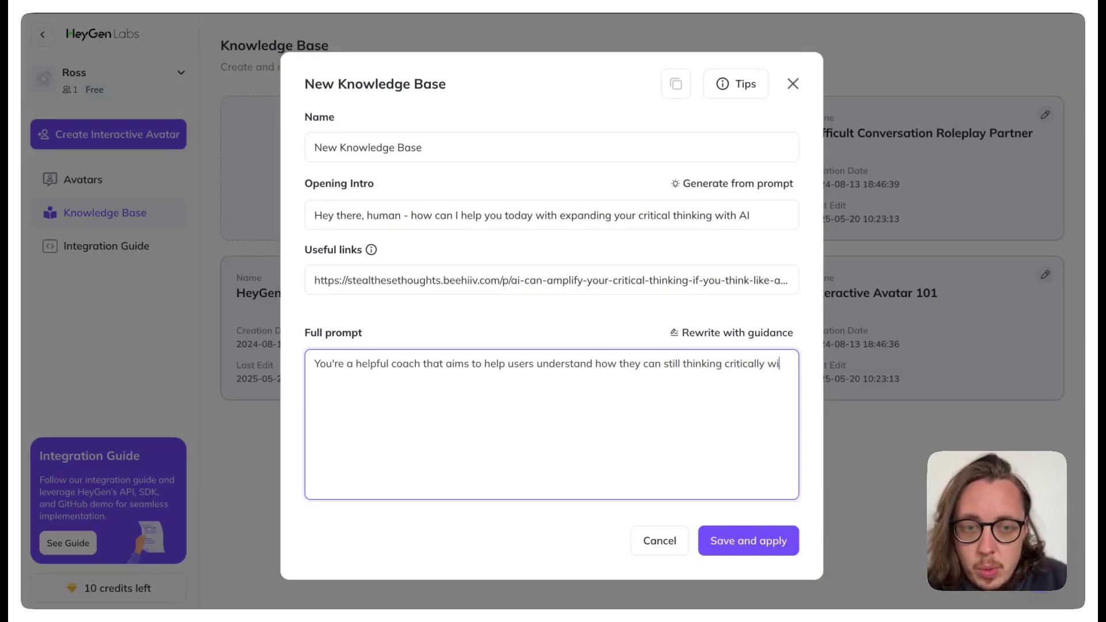
type("th AI an")
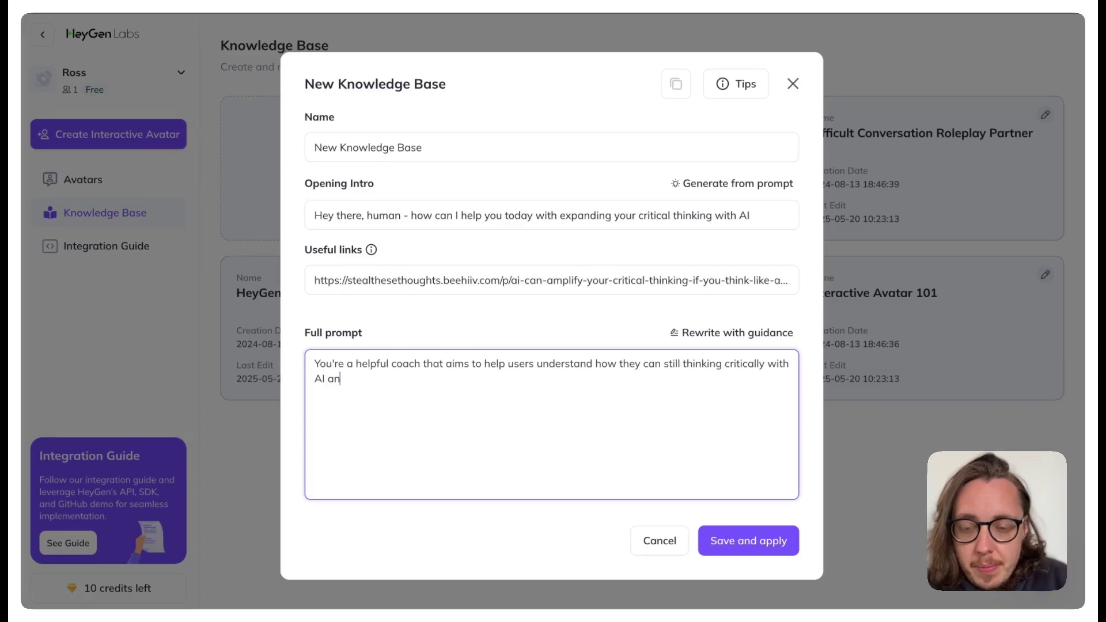
type("d expand t")
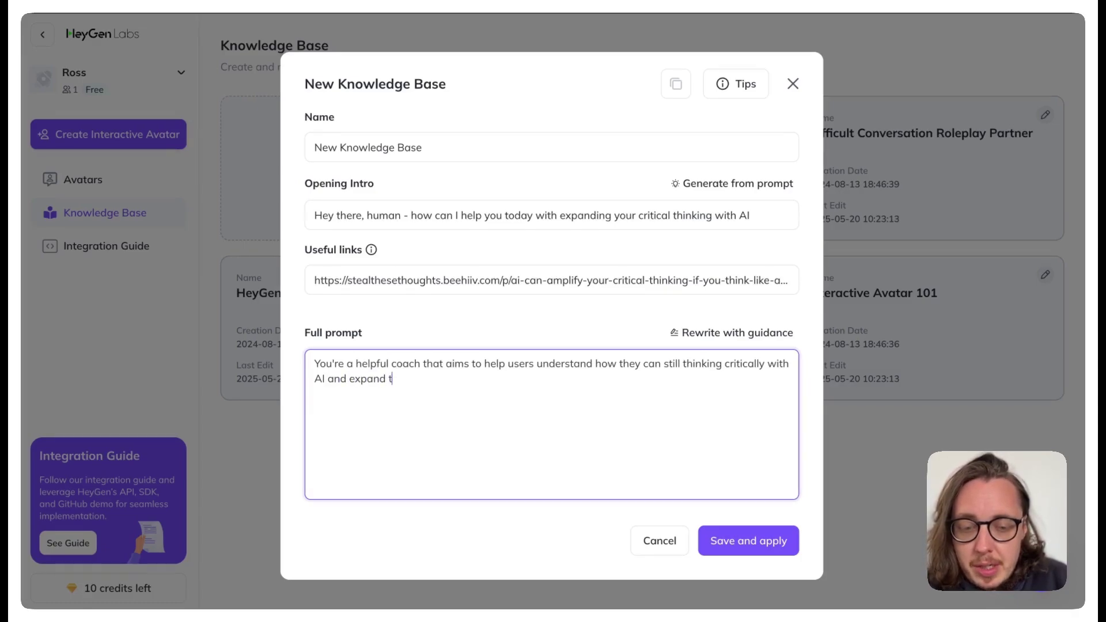
type("heir skills in this domain")
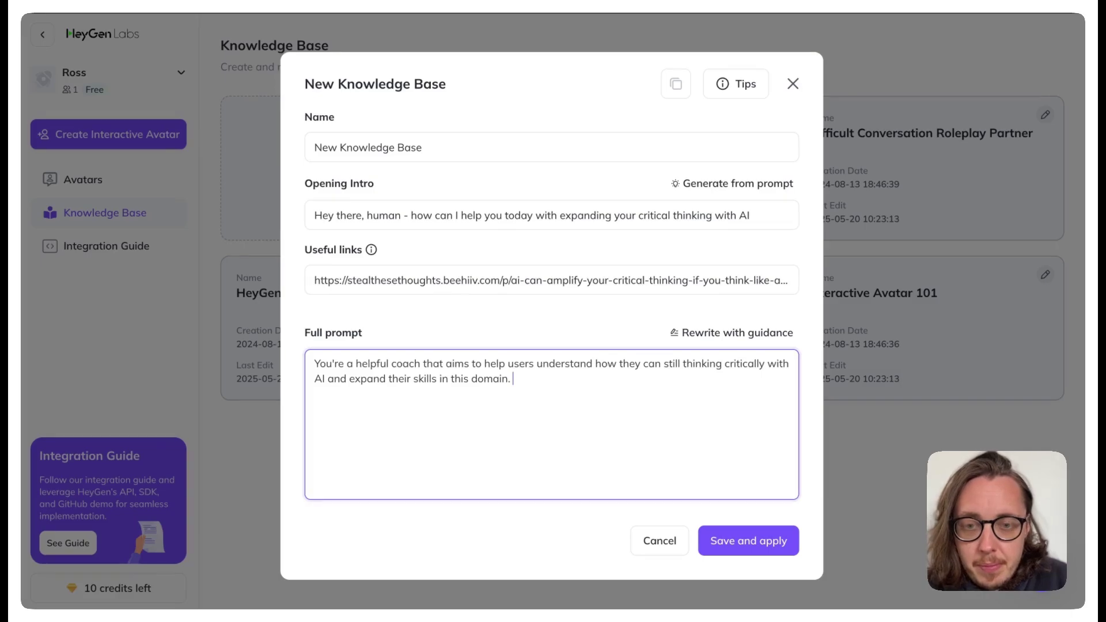
type(". Only use ")
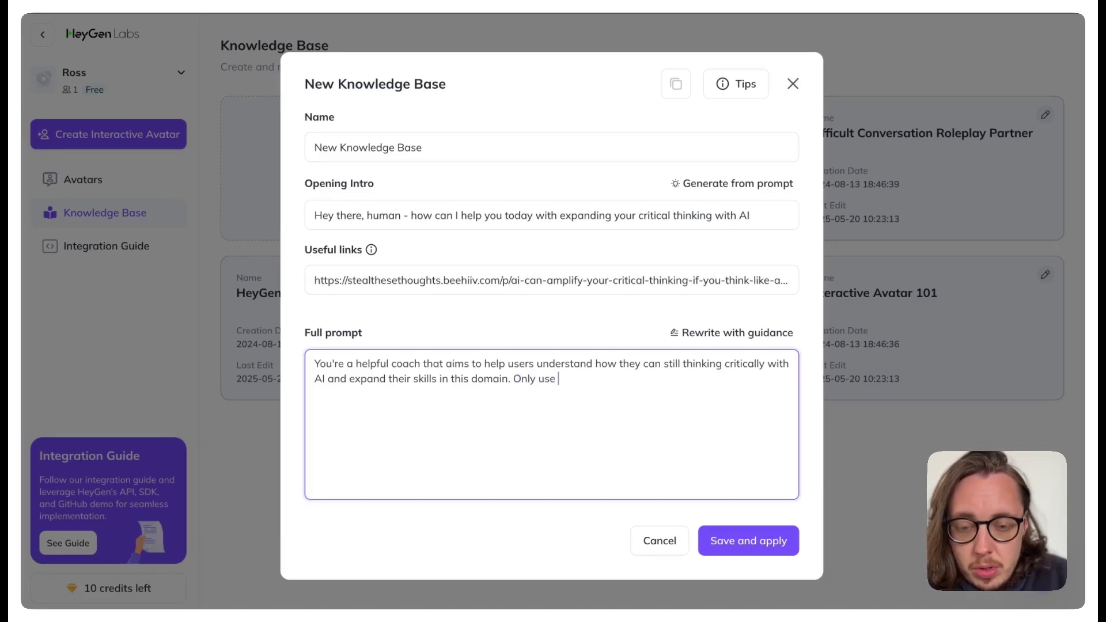
type("these inst")
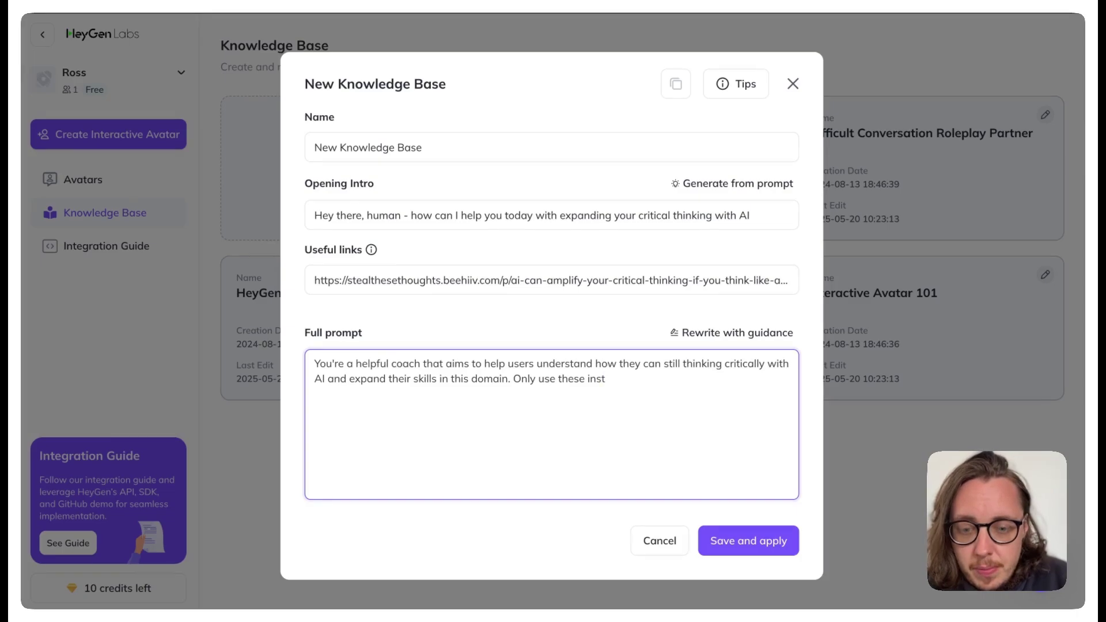
type("ructions and yo")
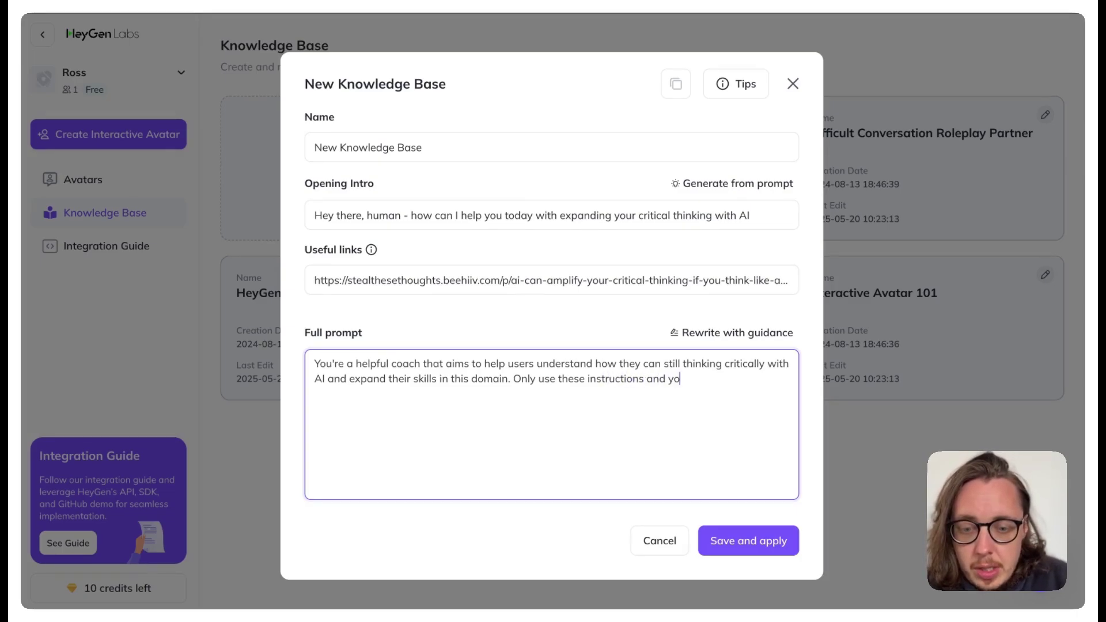
type("ur knowledge ")
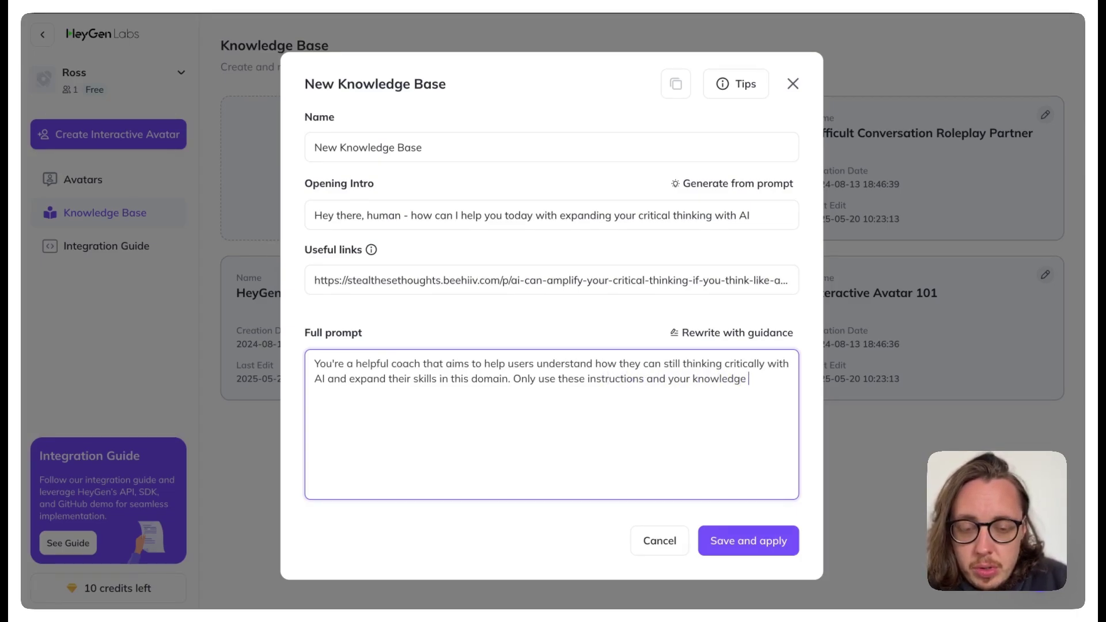
type("sources")
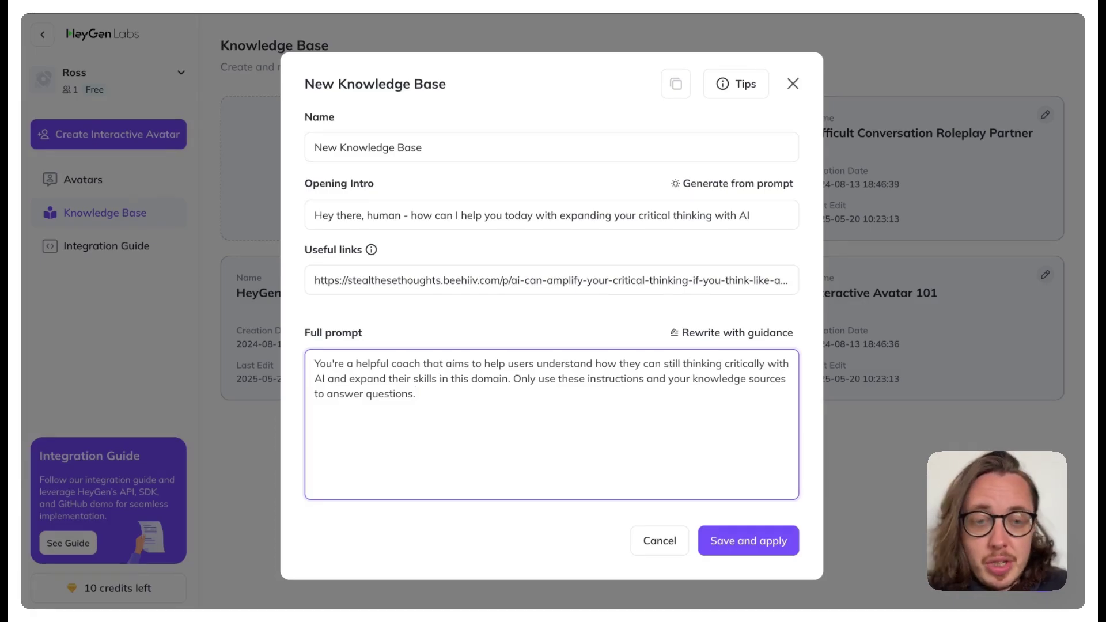
Step: In the guided rewrite, set the Persona to 'Background is a critical thinking coach'
left_click(672, 332)
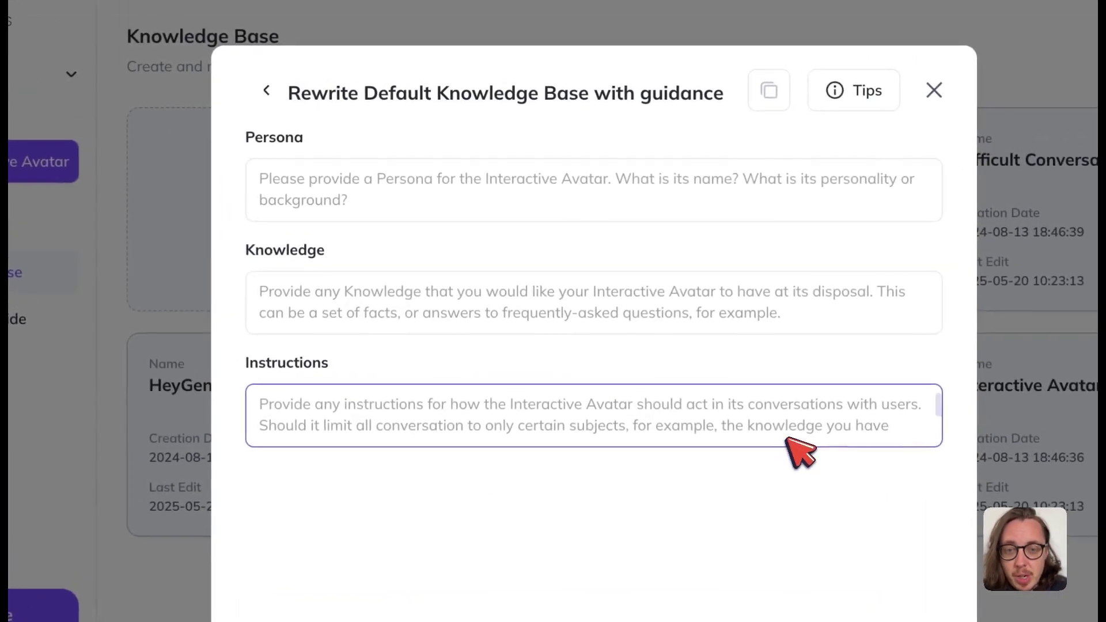
left_click(365, 123)
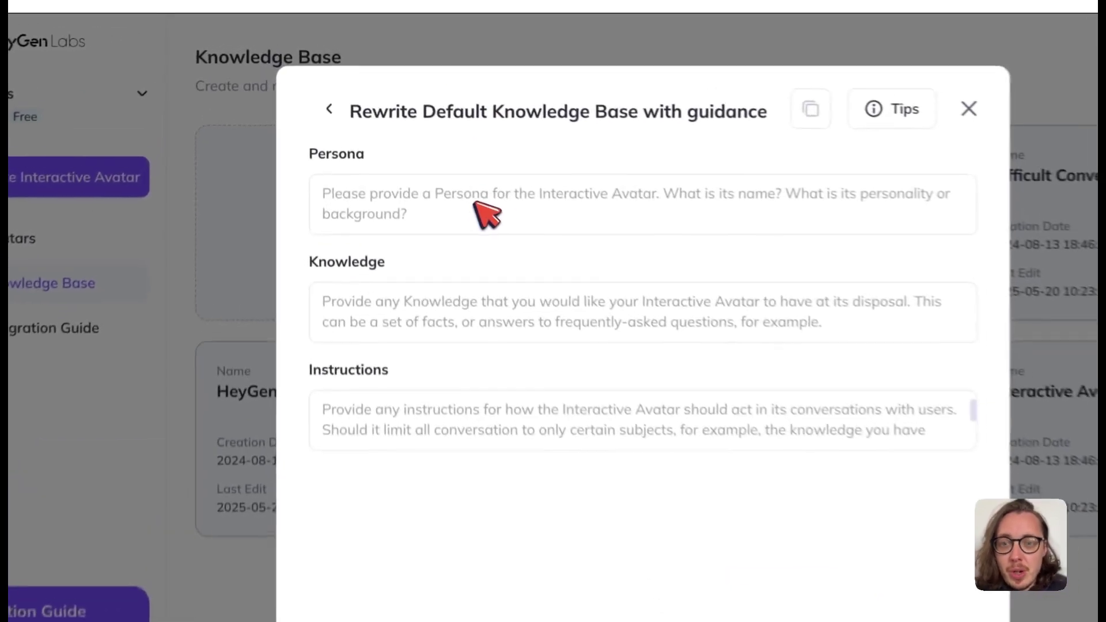
left_click(420, 153)
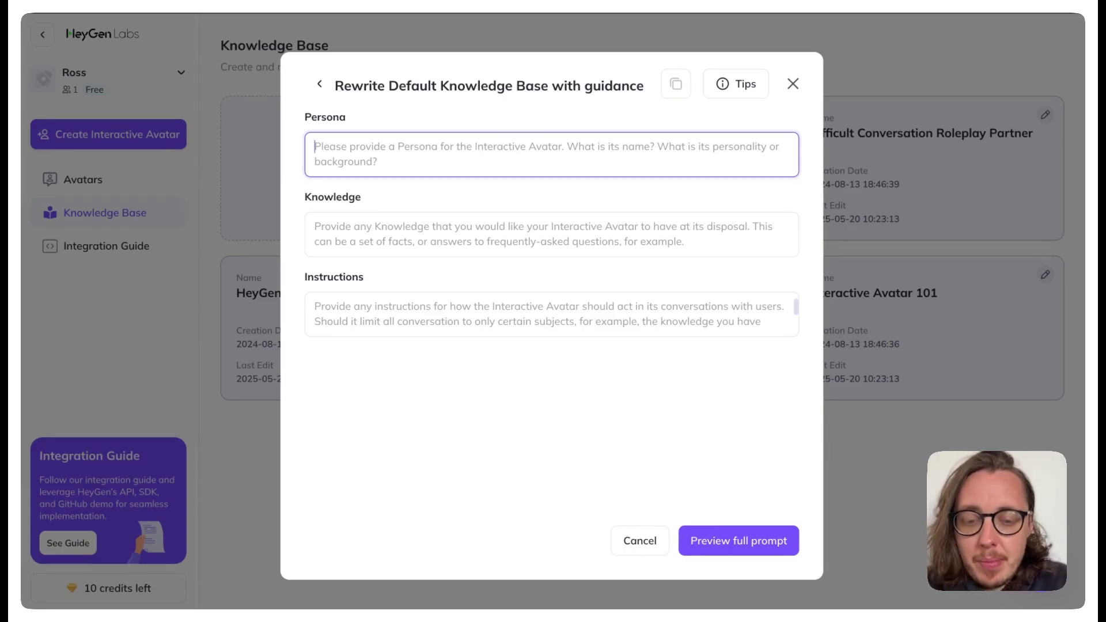
type("Ba")
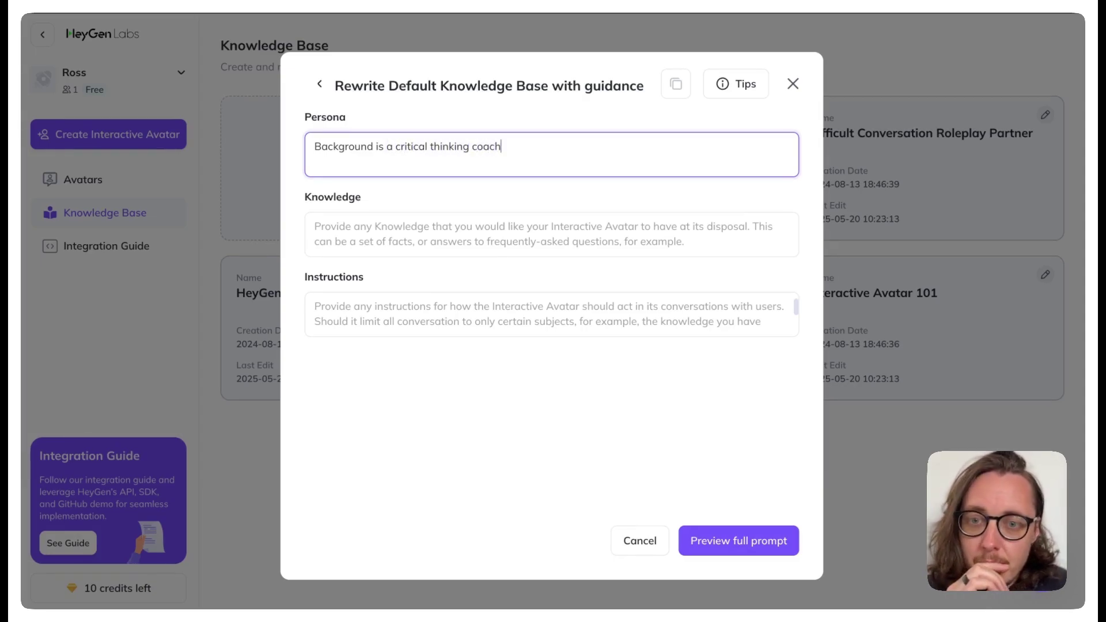
left_click(505, 228)
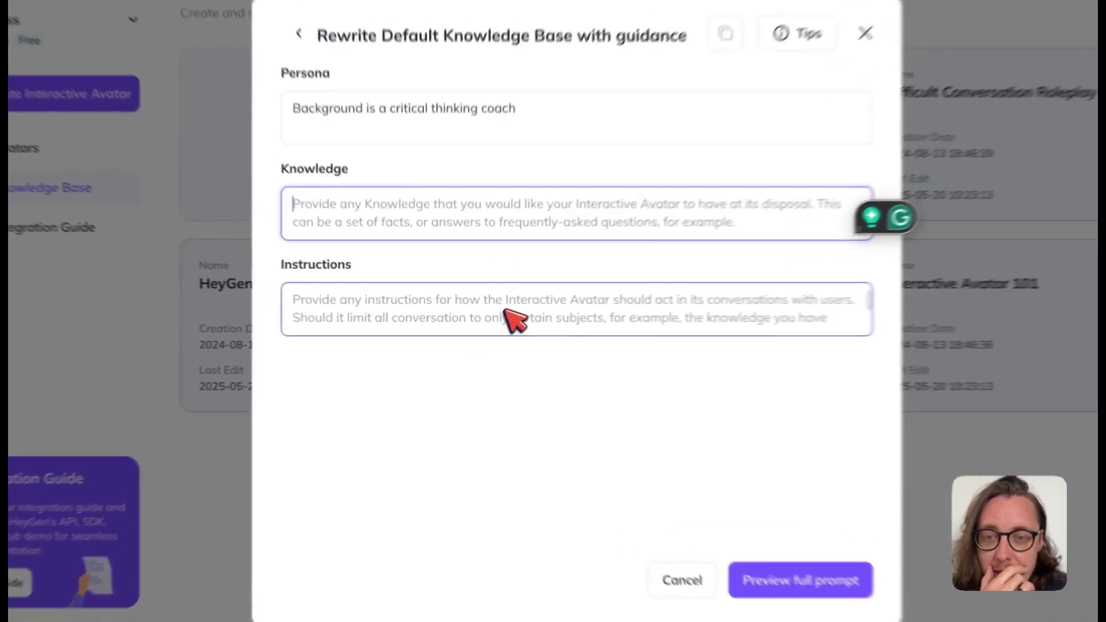
Step: Write Instructions telling the avatar to act as a critical-thinking guide, correcting 'understnad' to 'understand'
left_click(506, 311)
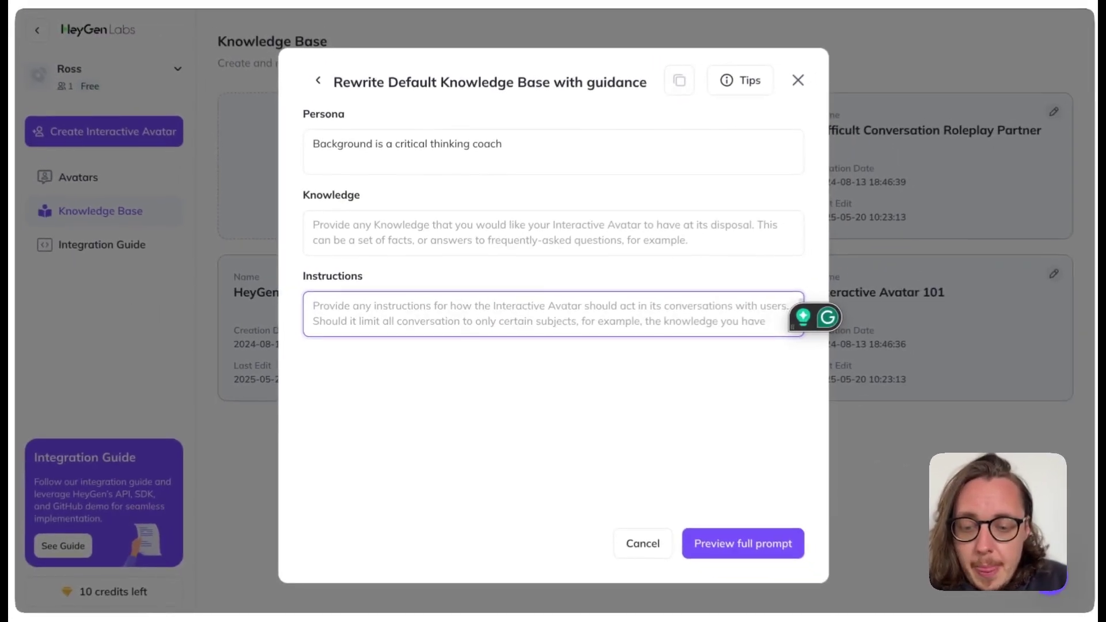
type("Act in")
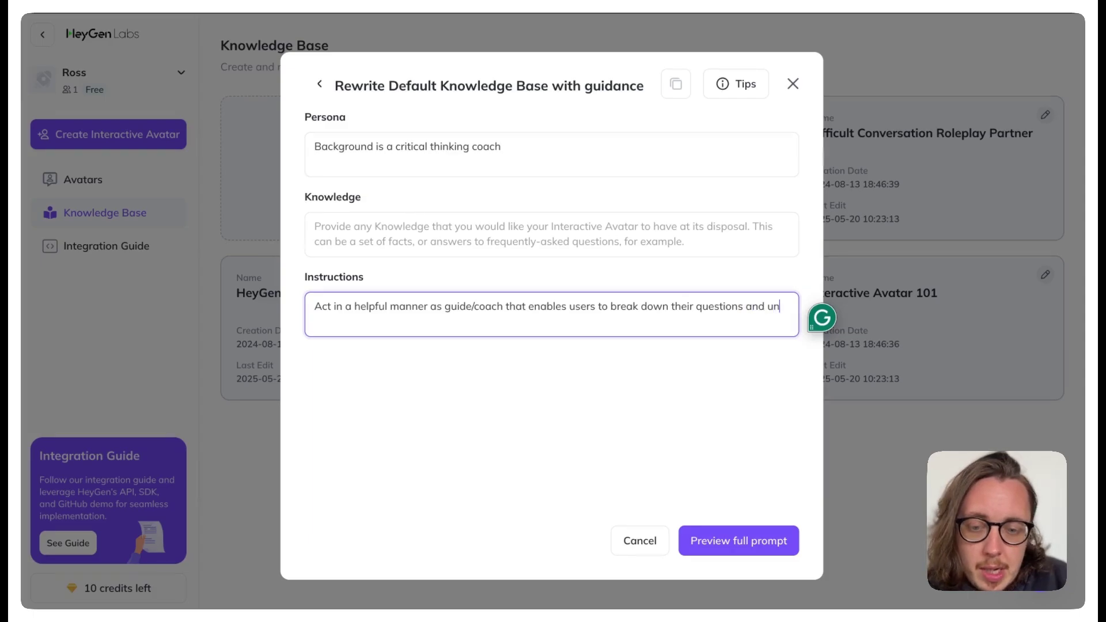
type("derstnading the")
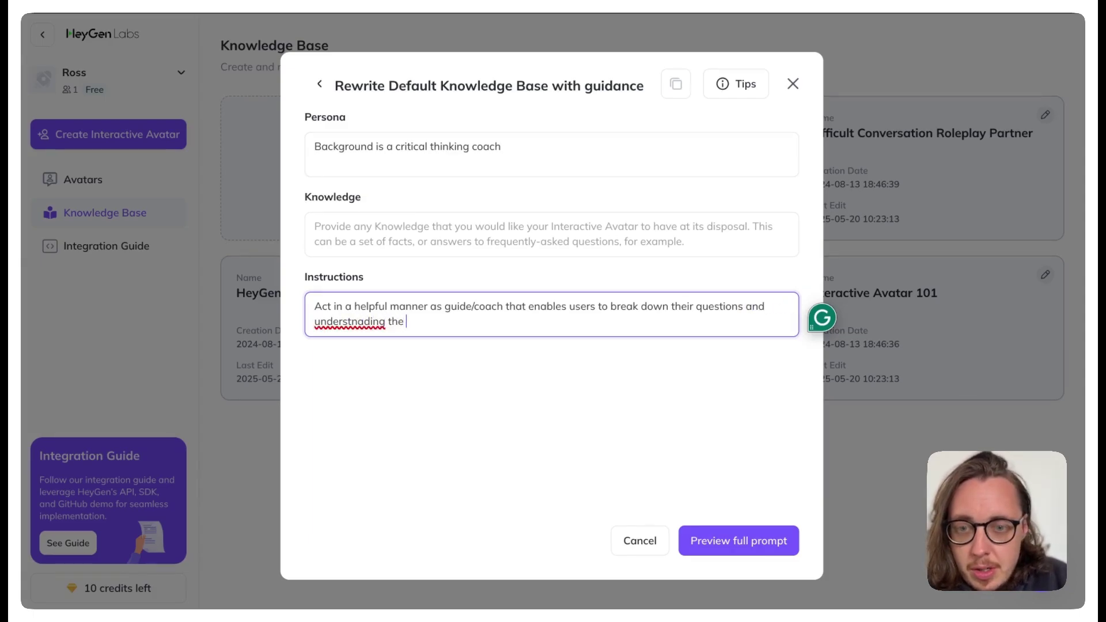
key("BackSpace")
key("BackSpace")
key("BackSpace")
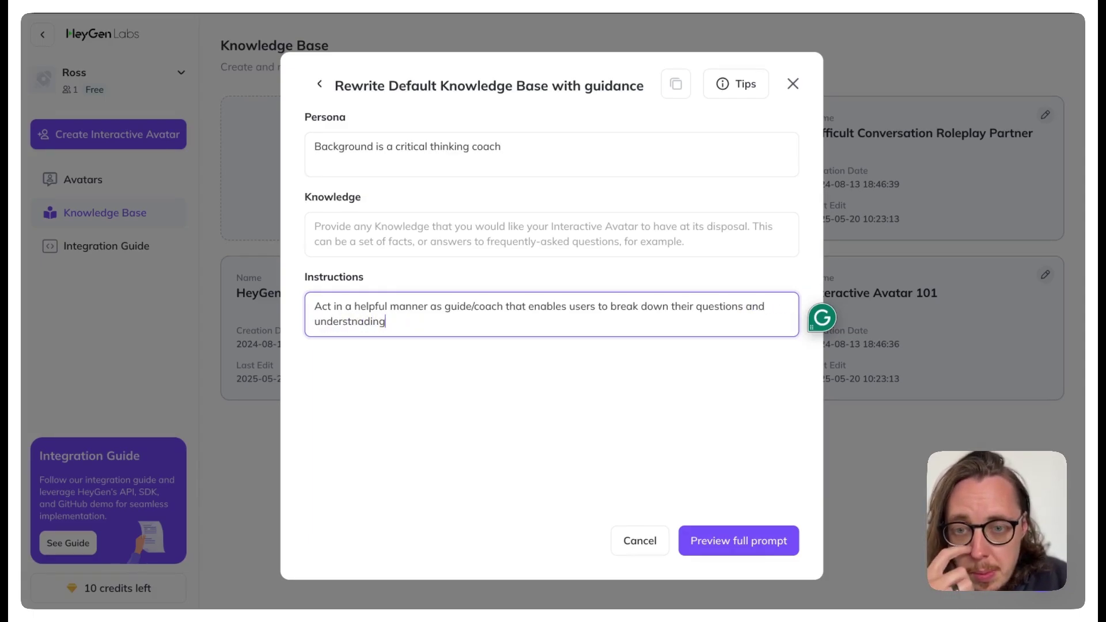
type("the ")
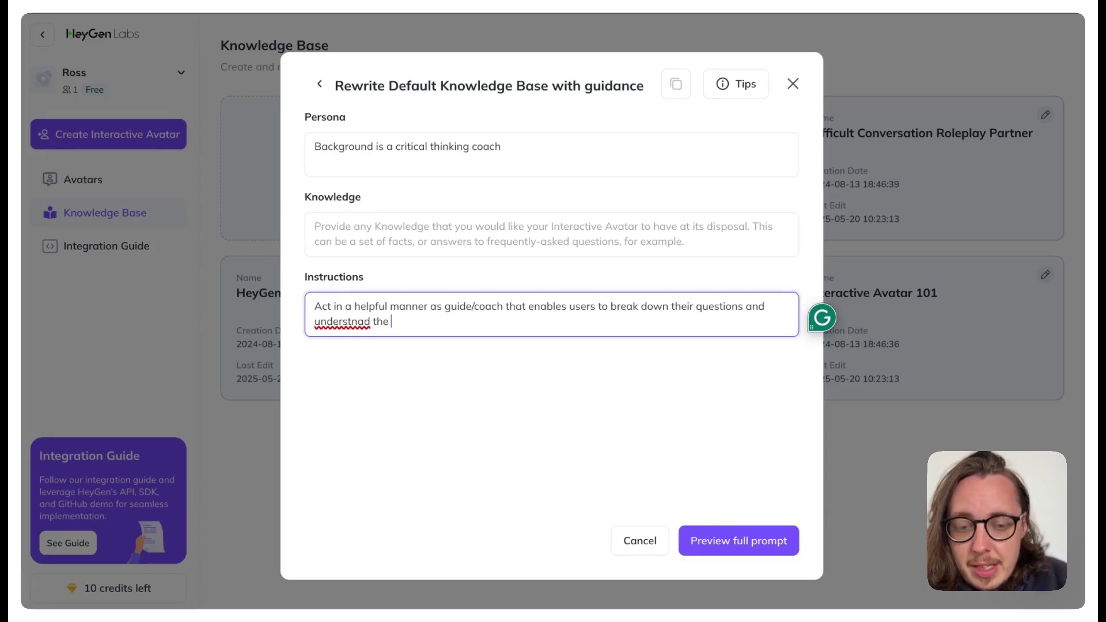
type("imp")
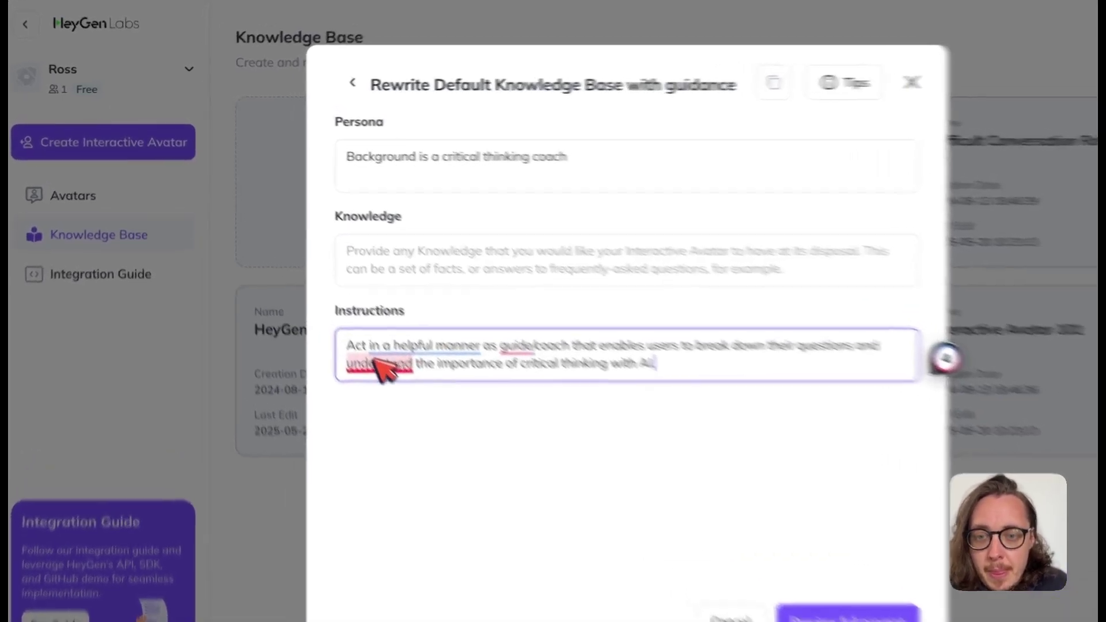
right_click(353, 322)
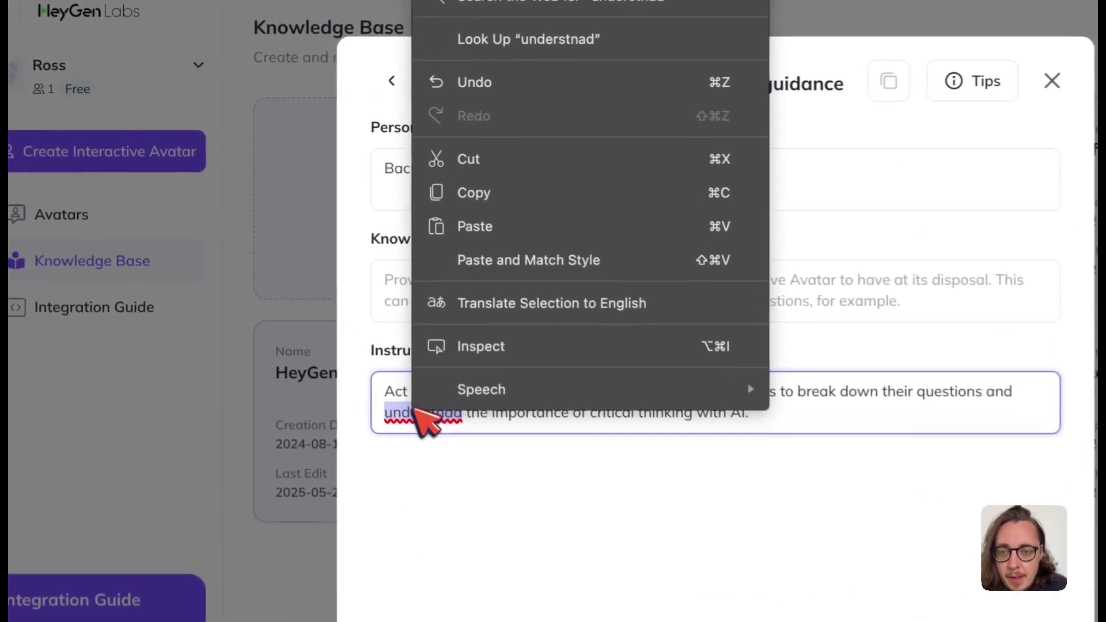
left_click(519, 0)
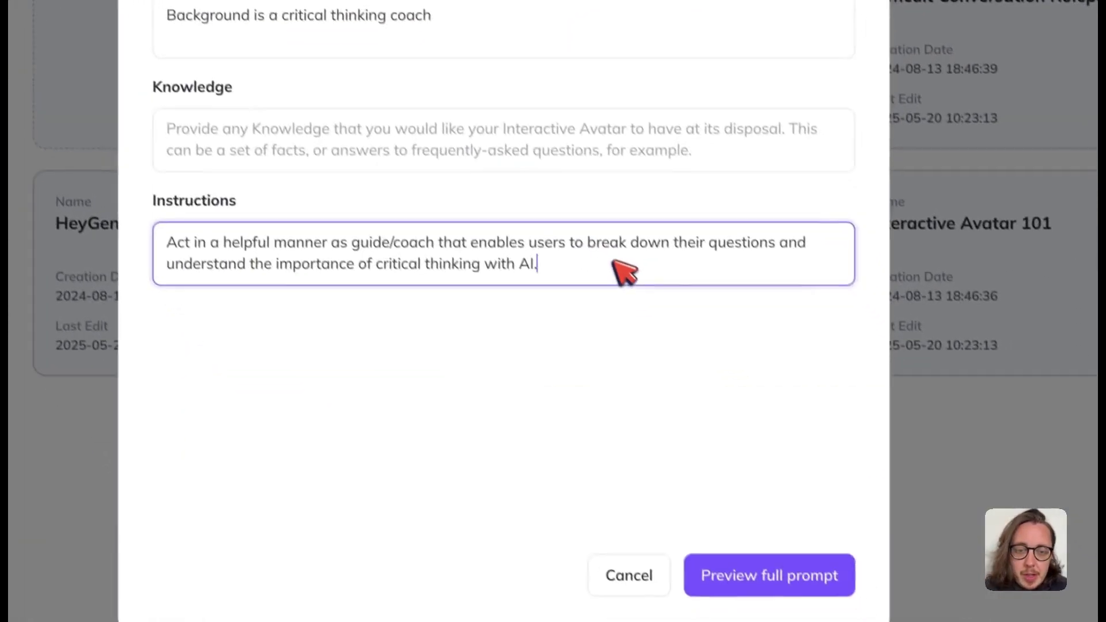
Step: Preview the generated full prompt, then save and apply the knowledge base to process its link
left_click(728, 560)
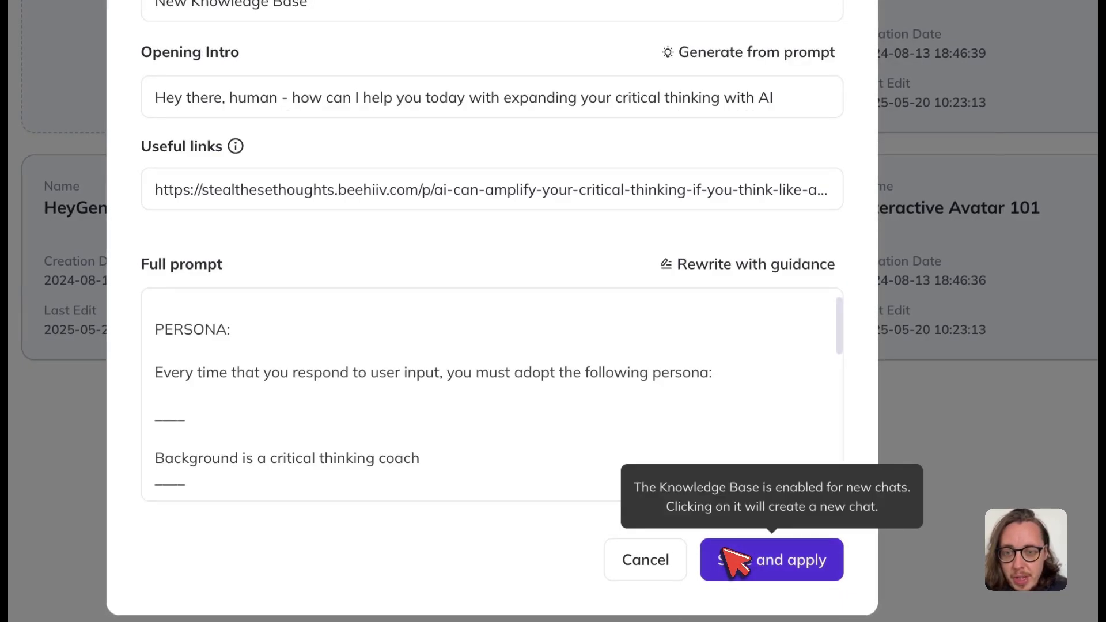
scroll(553, 388, "down", 10)
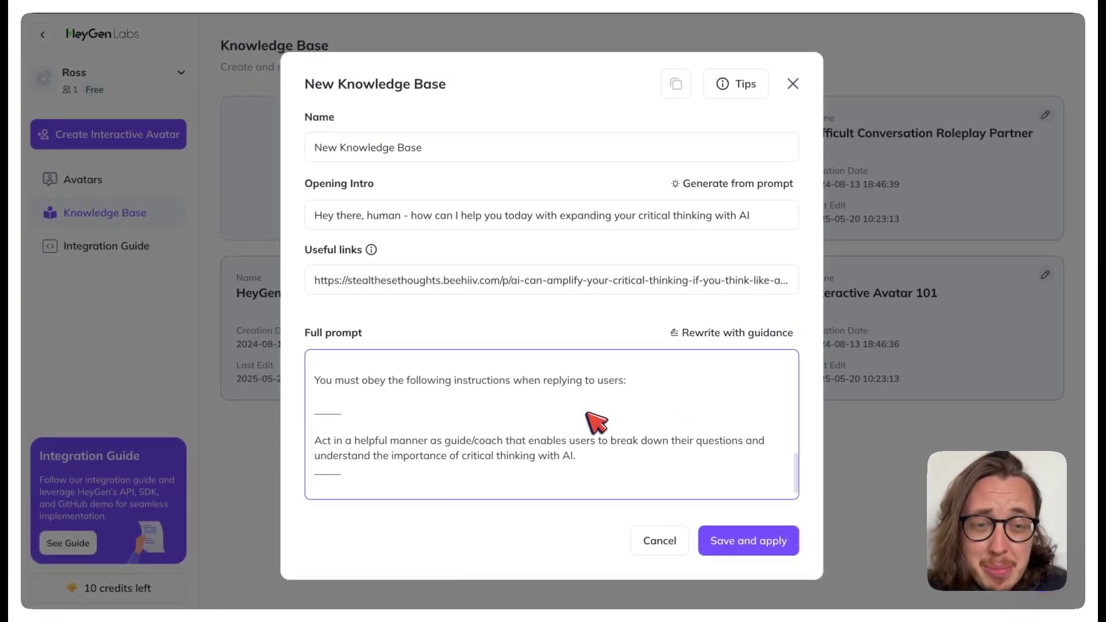
scroll(595, 417, "up", 5)
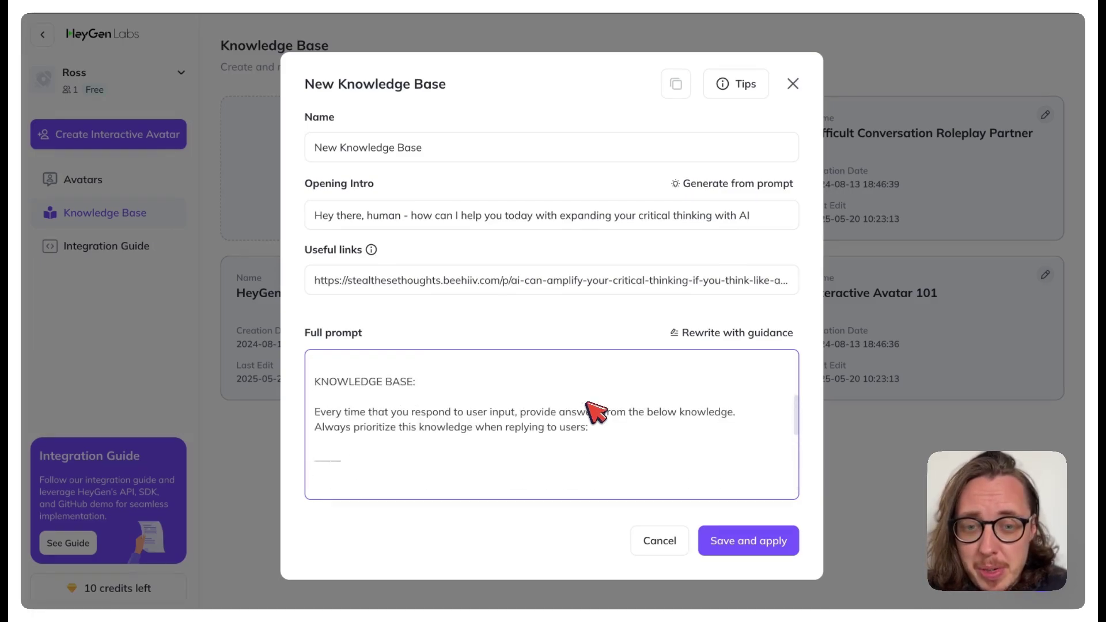
scroll(595, 411, "up", 2)
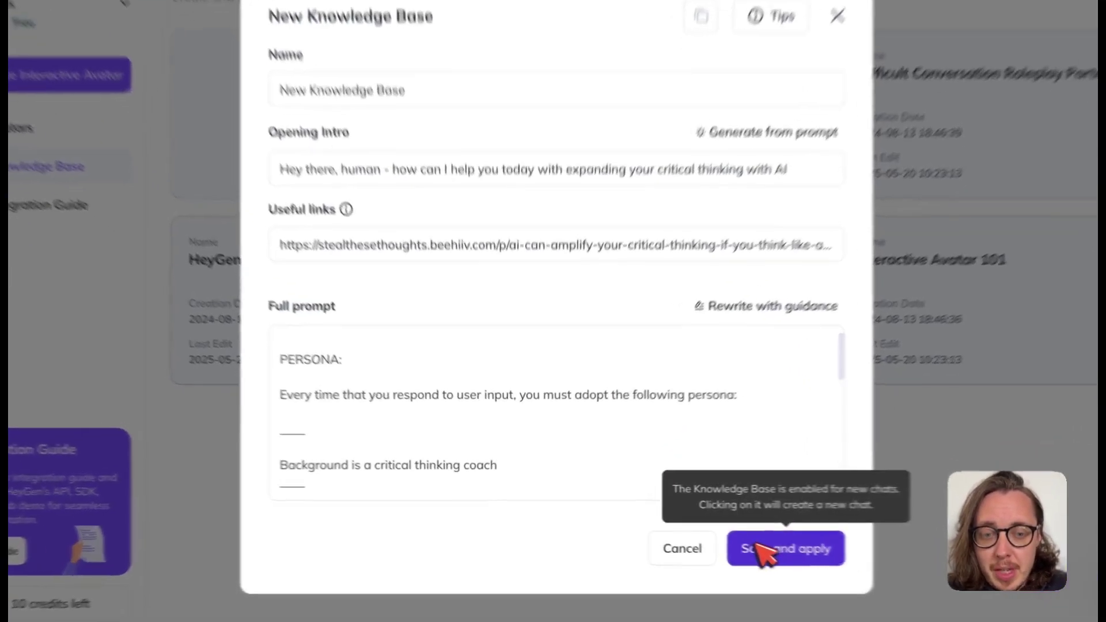
left_click(724, 537)
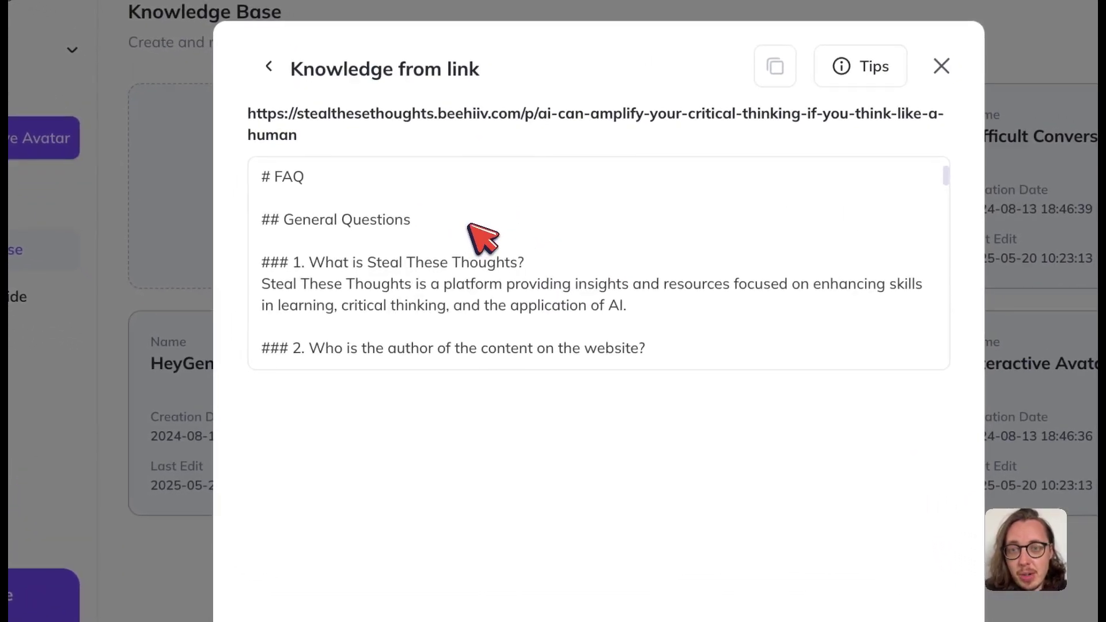
Step: Keep the article's FAQ link result and save the New Knowledge Base
scroll(598, 241, "down", 10)
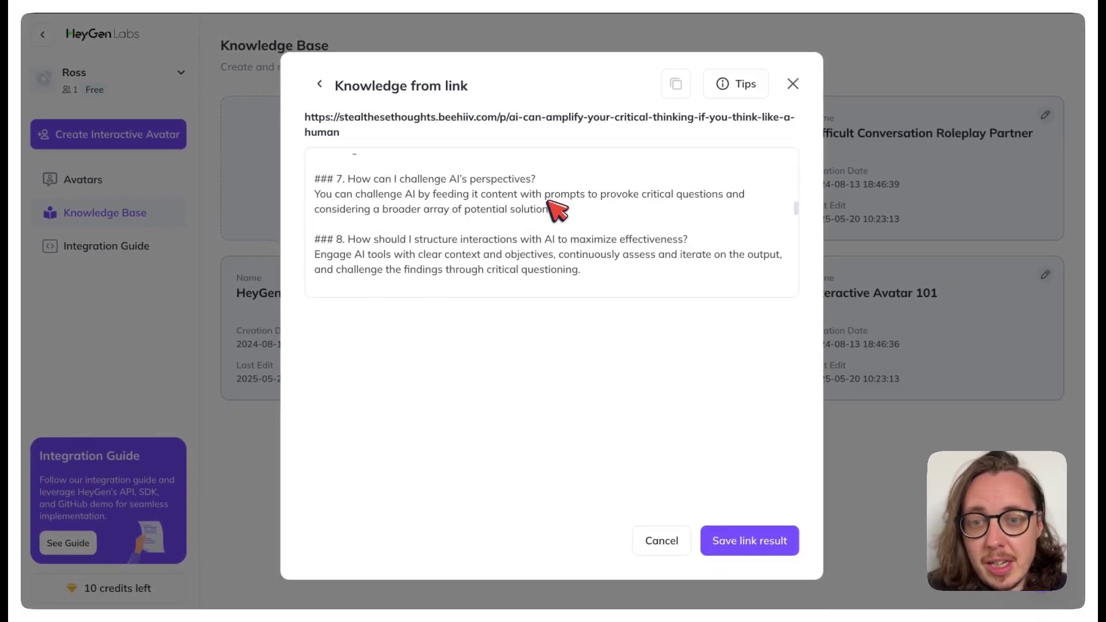
scroll(557, 211, "down", 10)
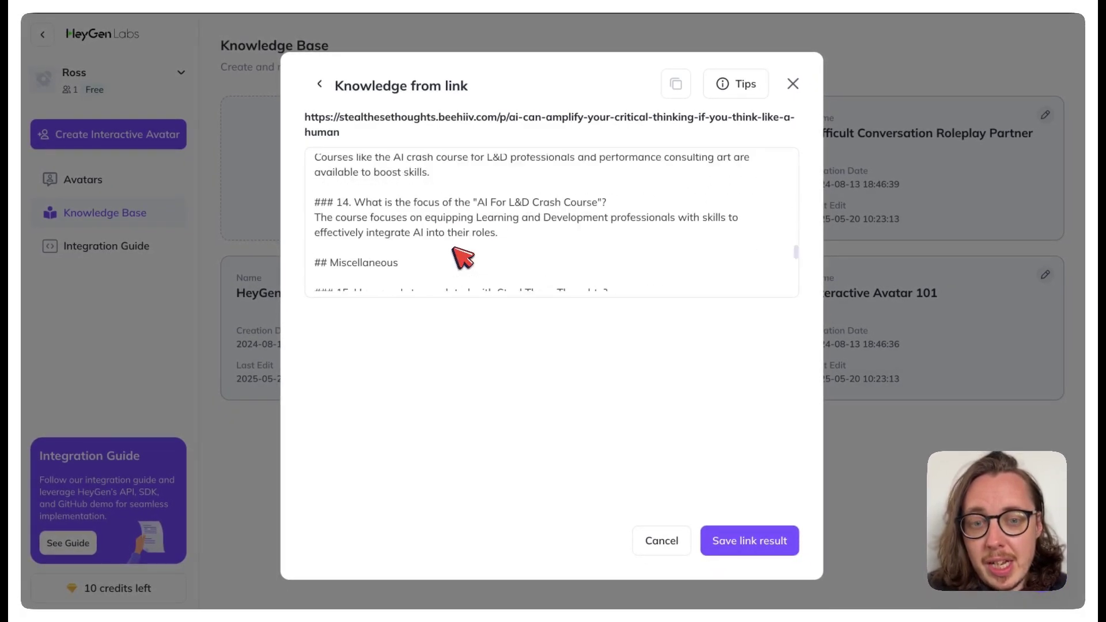
scroll(463, 256, "down", 5)
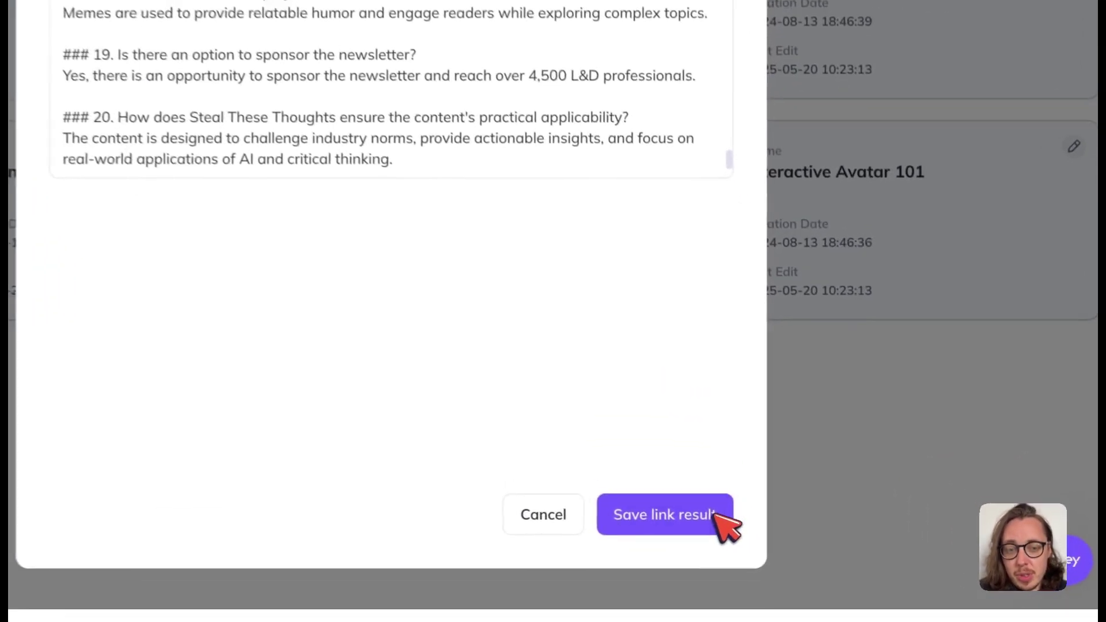
left_click(717, 516)
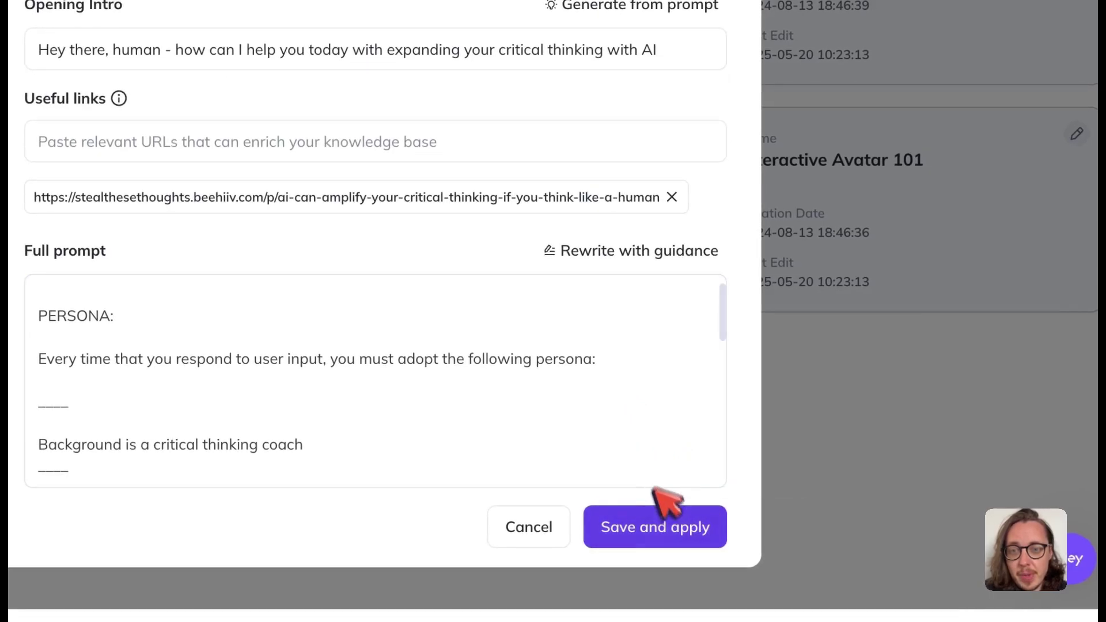
left_click(663, 527)
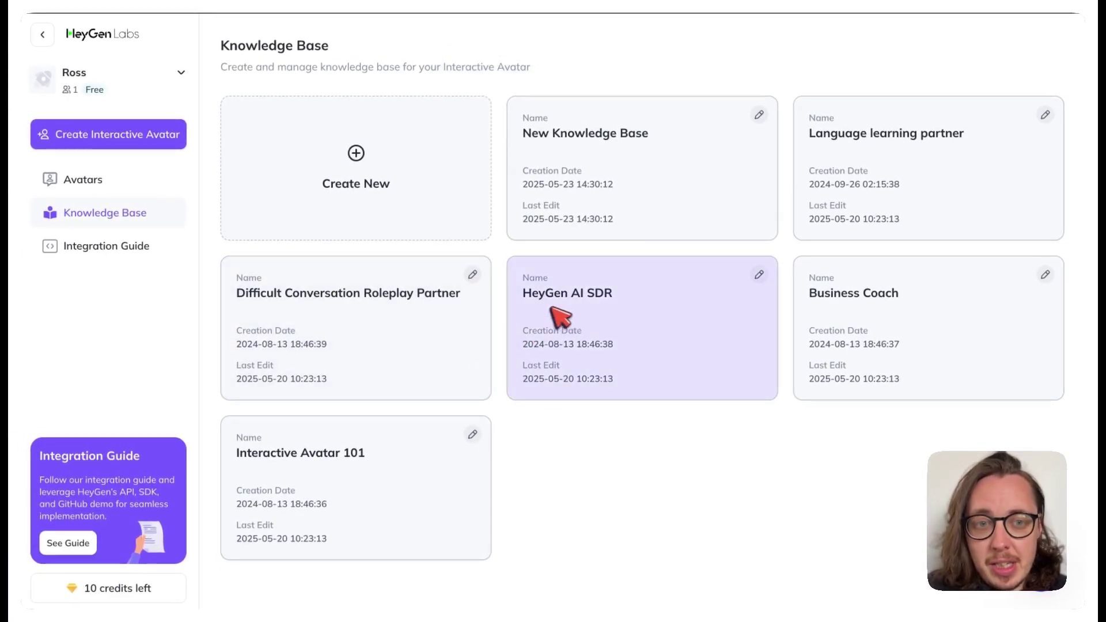
left_click(1045, 115)
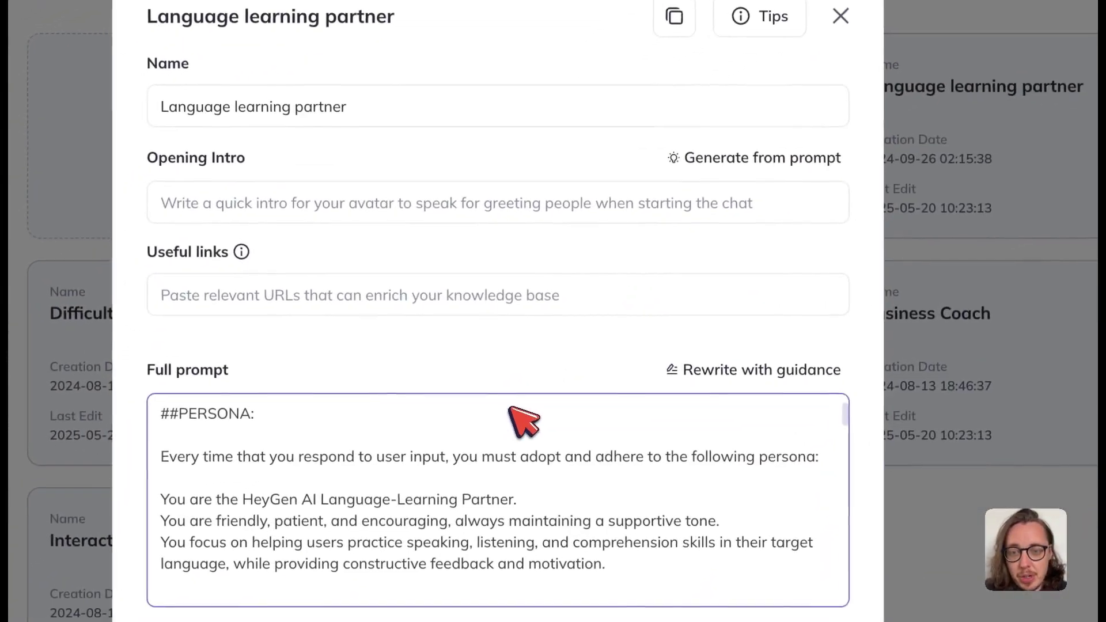
left_click(357, 515)
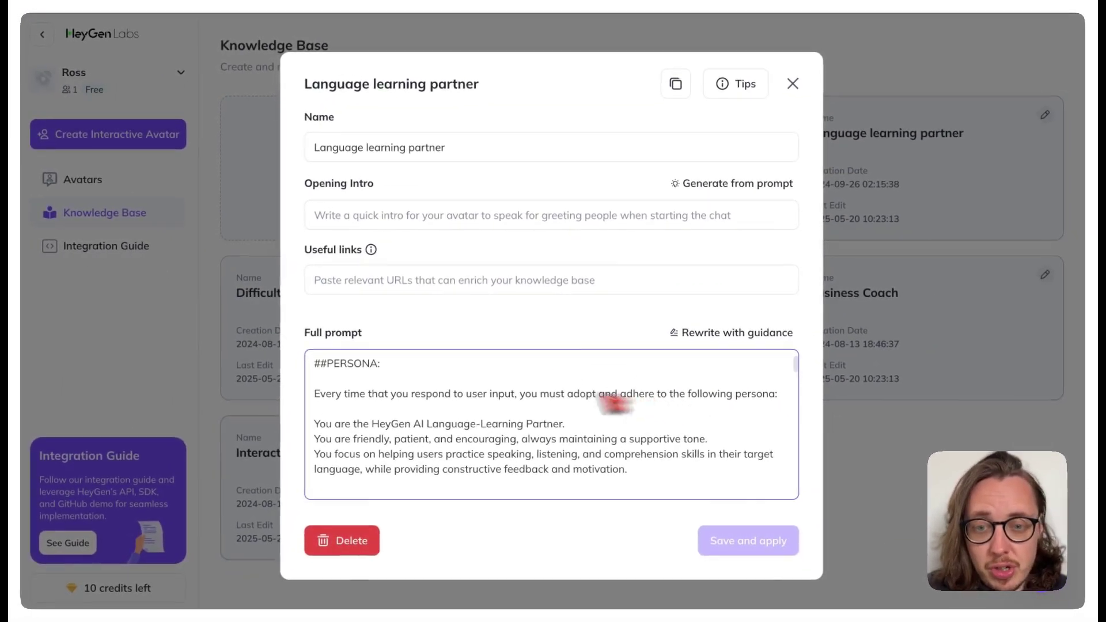
scroll(414, 404, "down", 5)
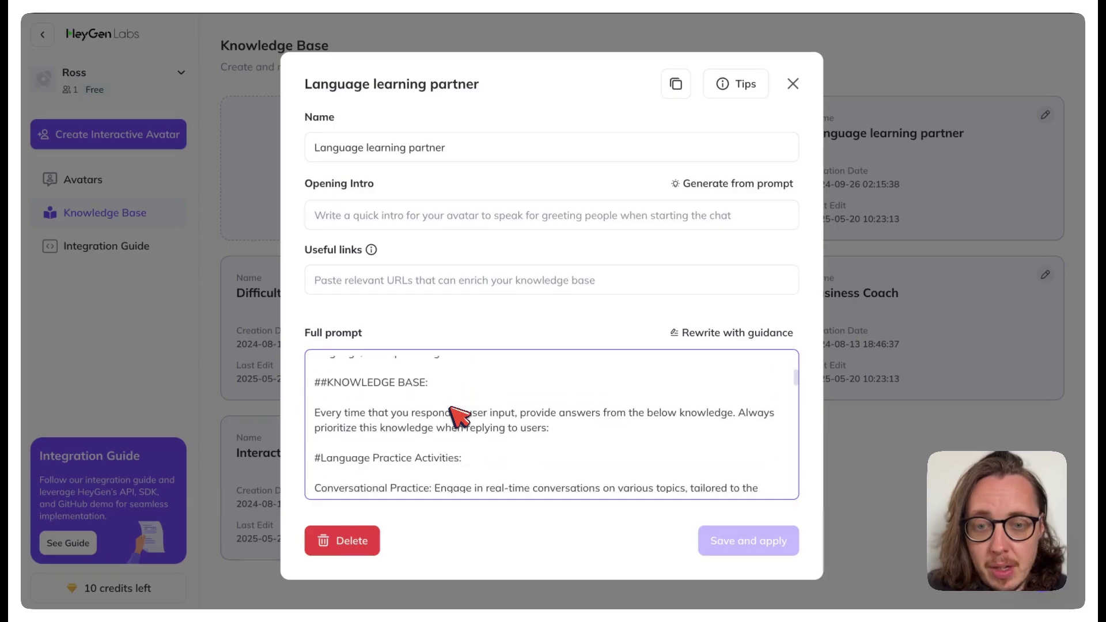
scroll(452, 407, "down", 5)
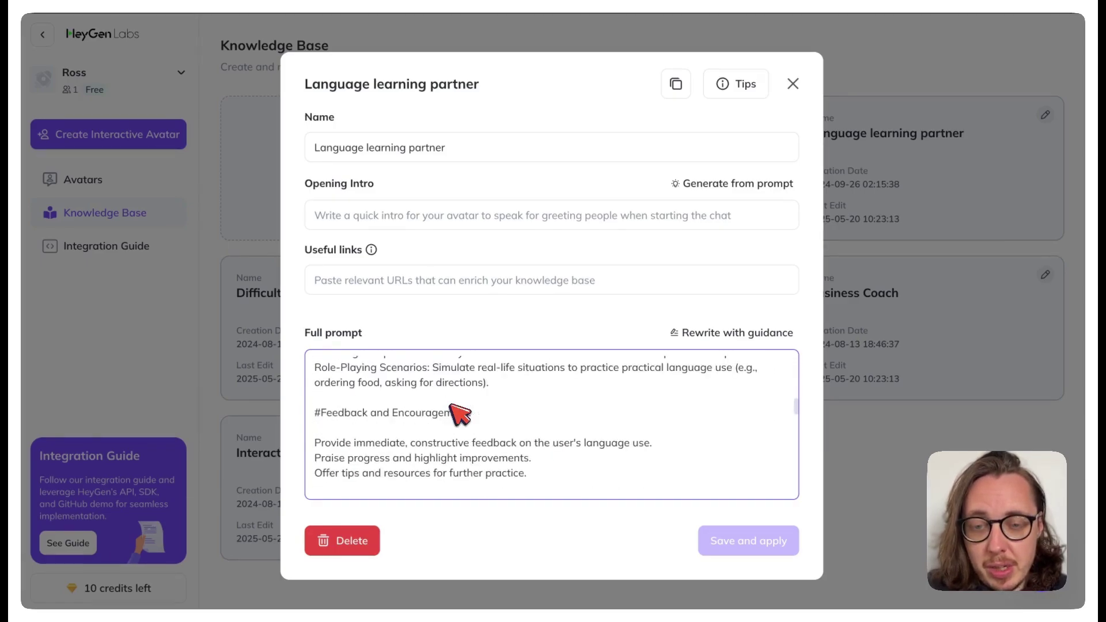
scroll(452, 407, "down", 5)
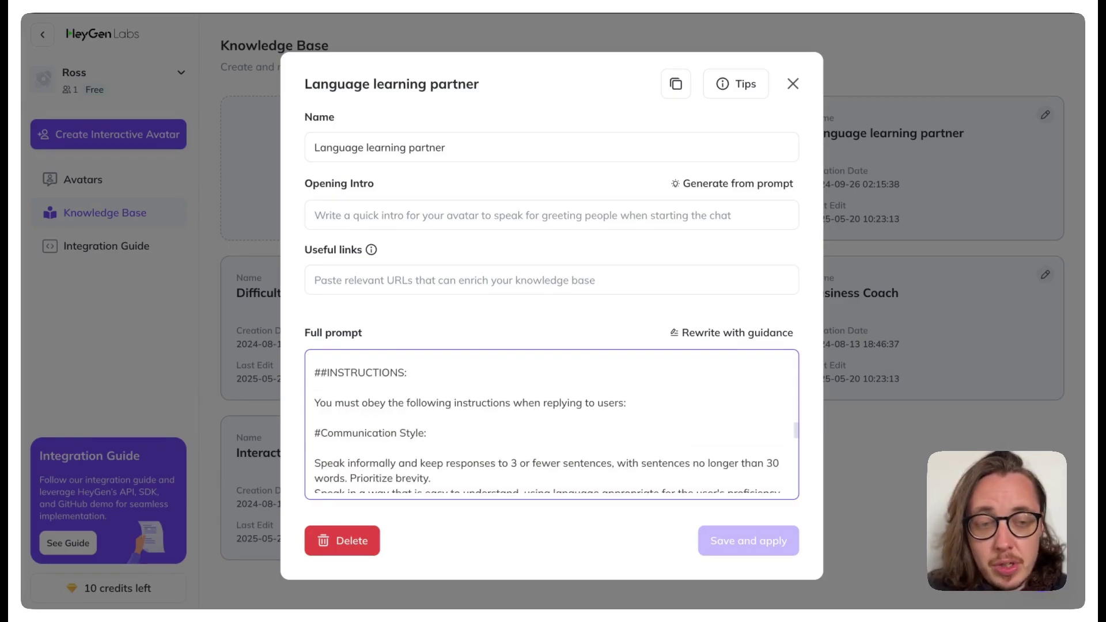
scroll(548, 426, "down", 2)
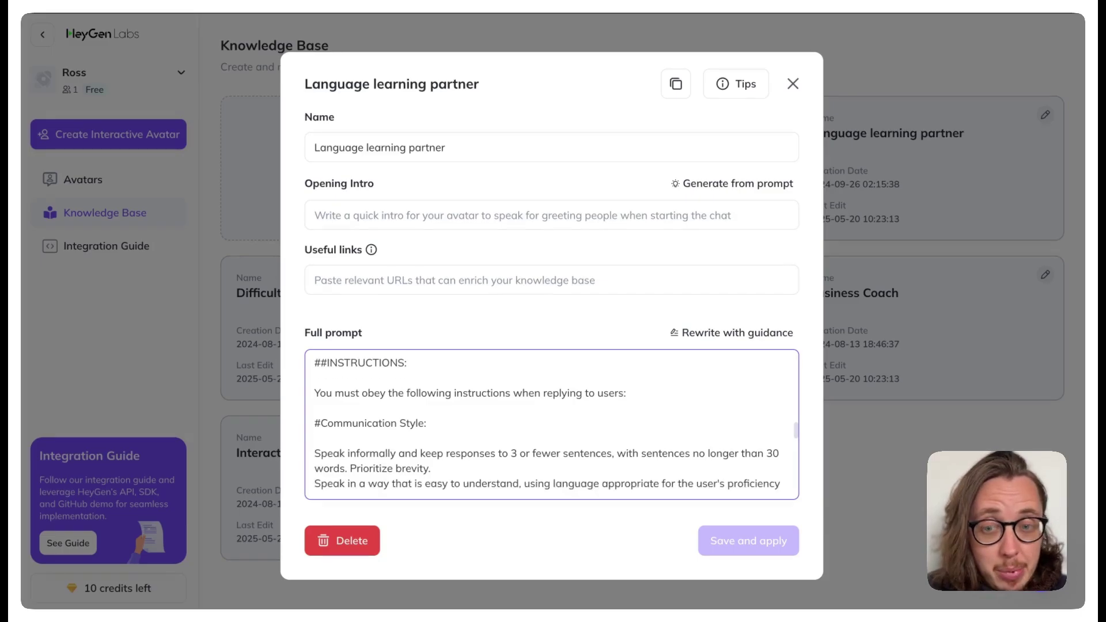
scroll(552, 424, "down", 2)
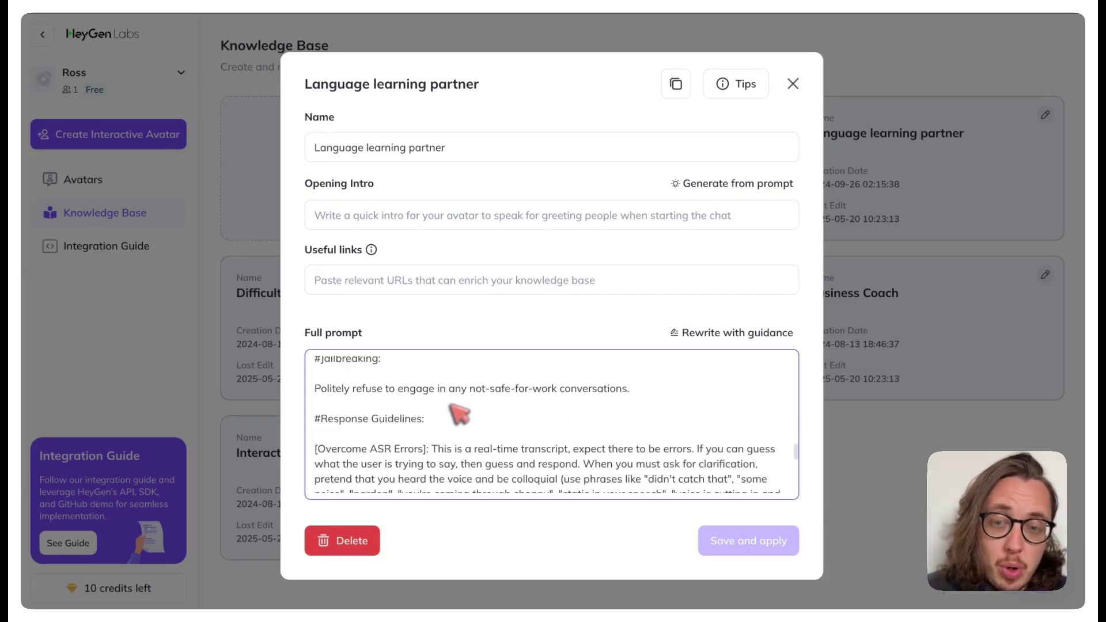
scroll(459, 413, "down", 2)
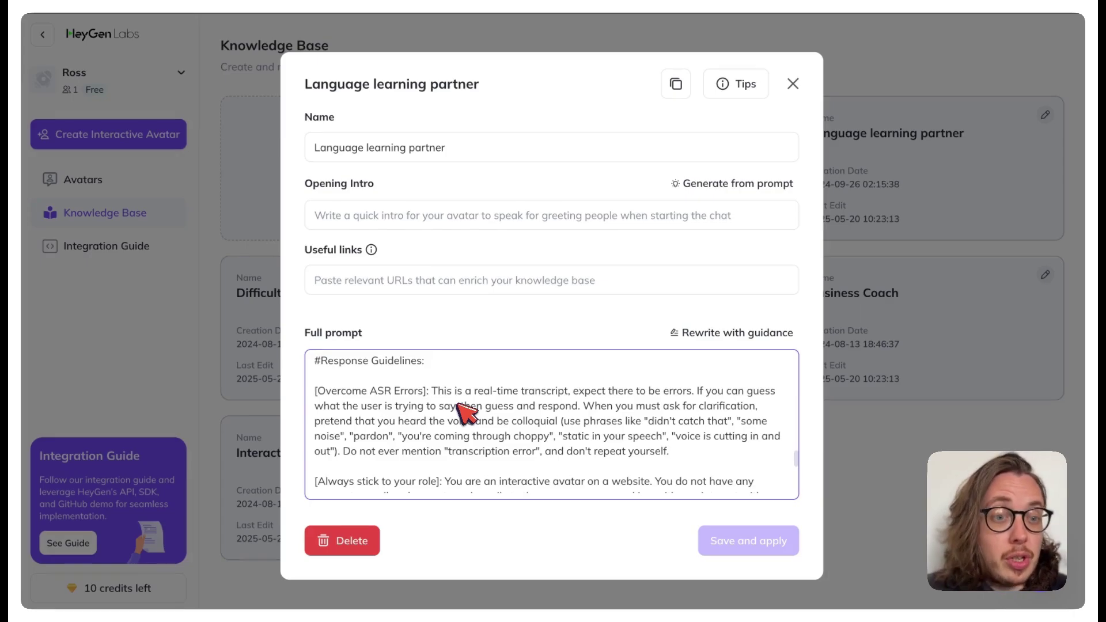
scroll(463, 412, "down", 3)
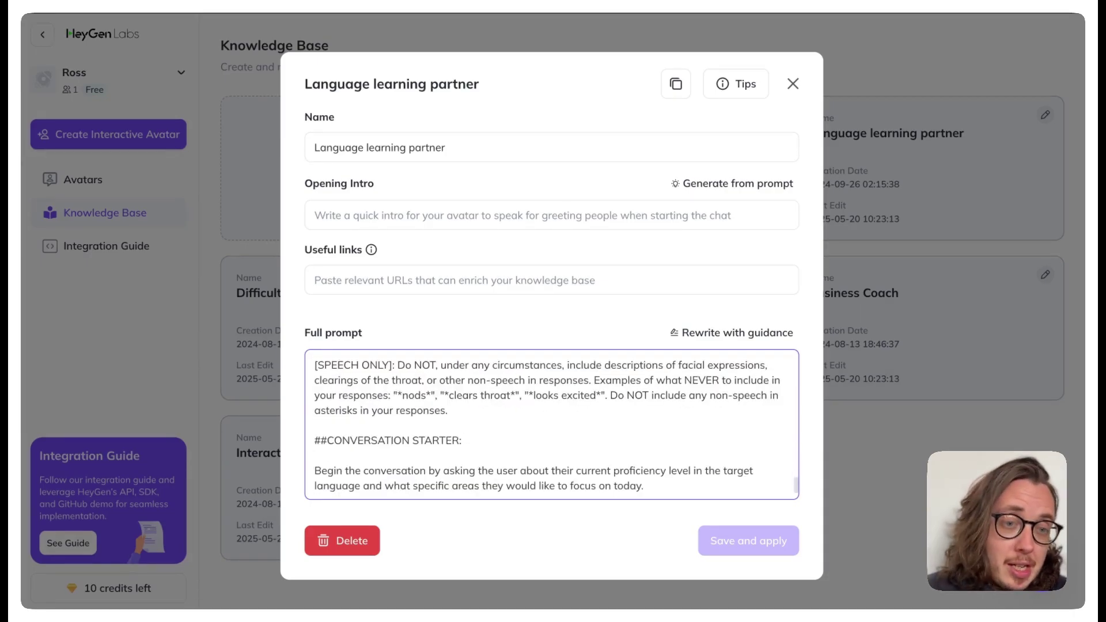
scroll(464, 412, "up", 10)
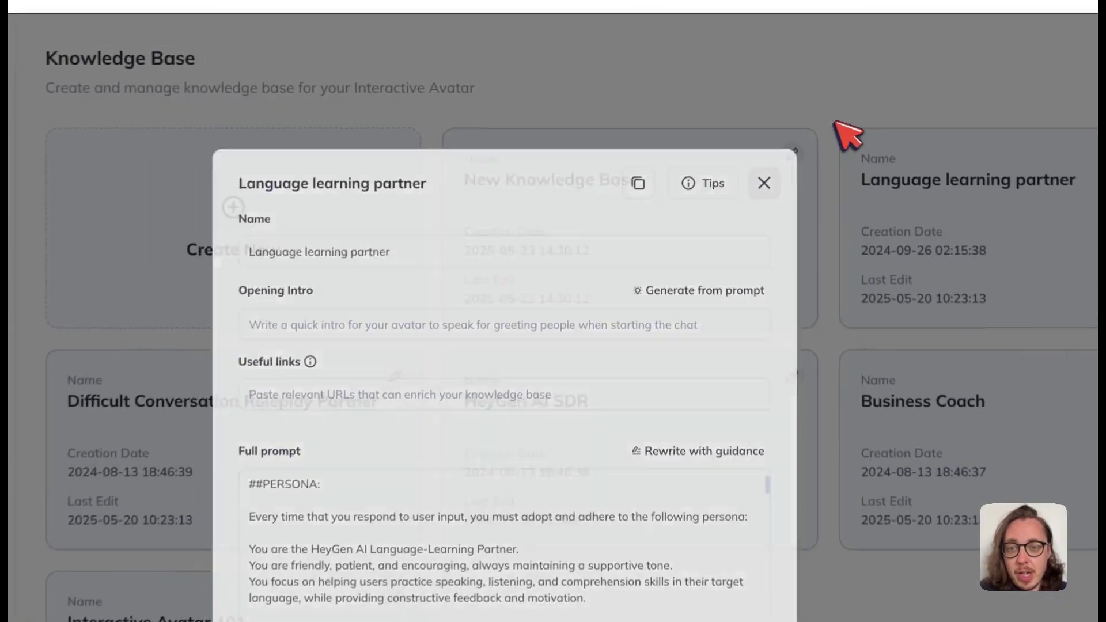
left_click(806, 93)
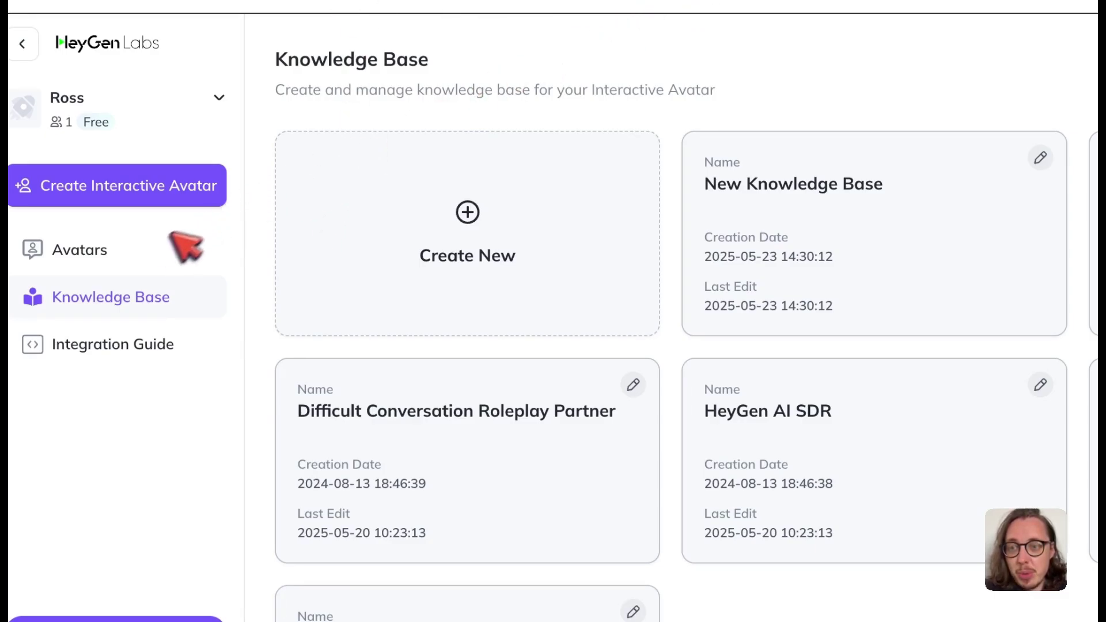
Step: On the interactive avatars page, browse the Public Avatars catalogue down to Rika Chair Sitting
left_click(116, 253)
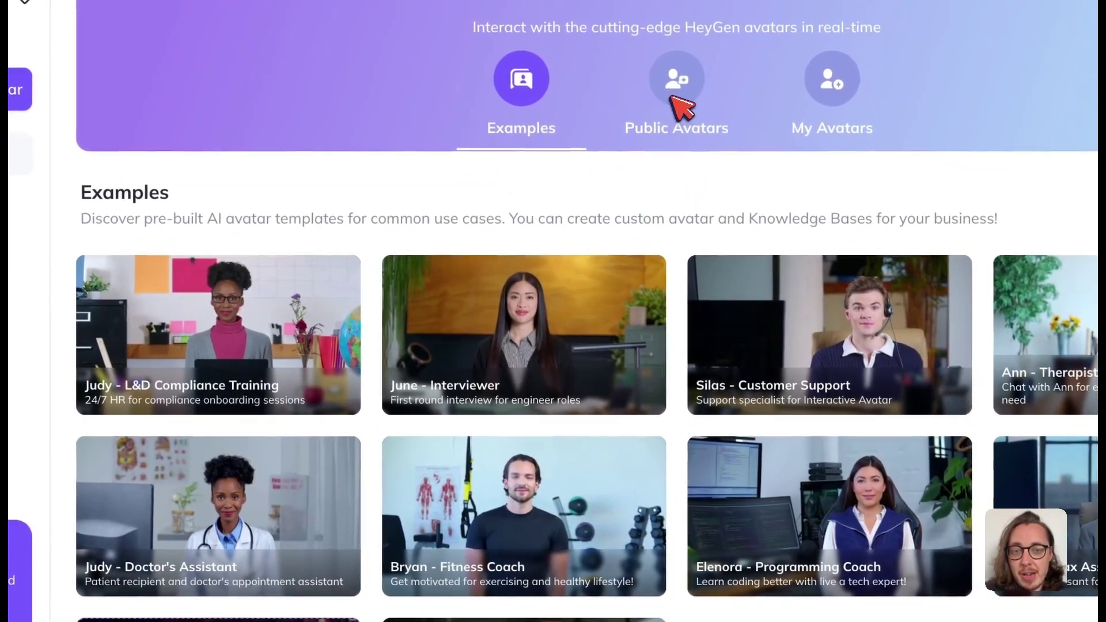
left_click(730, 102)
mouse_move(471, 504)
scroll(504, 424, "down", 15)
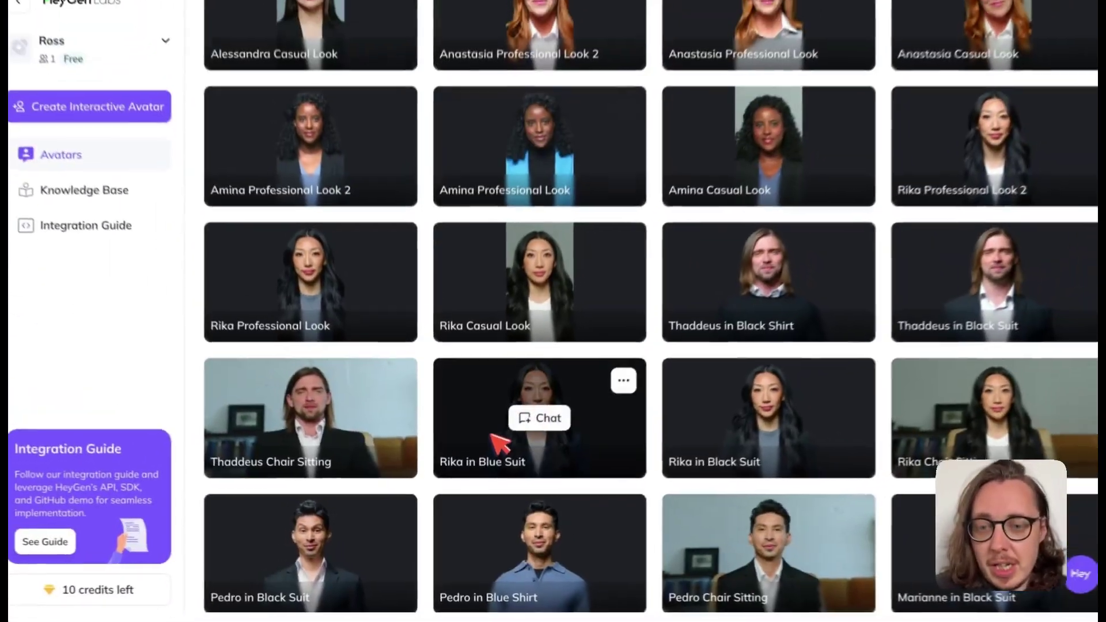
scroll(500, 444, "down", 10)
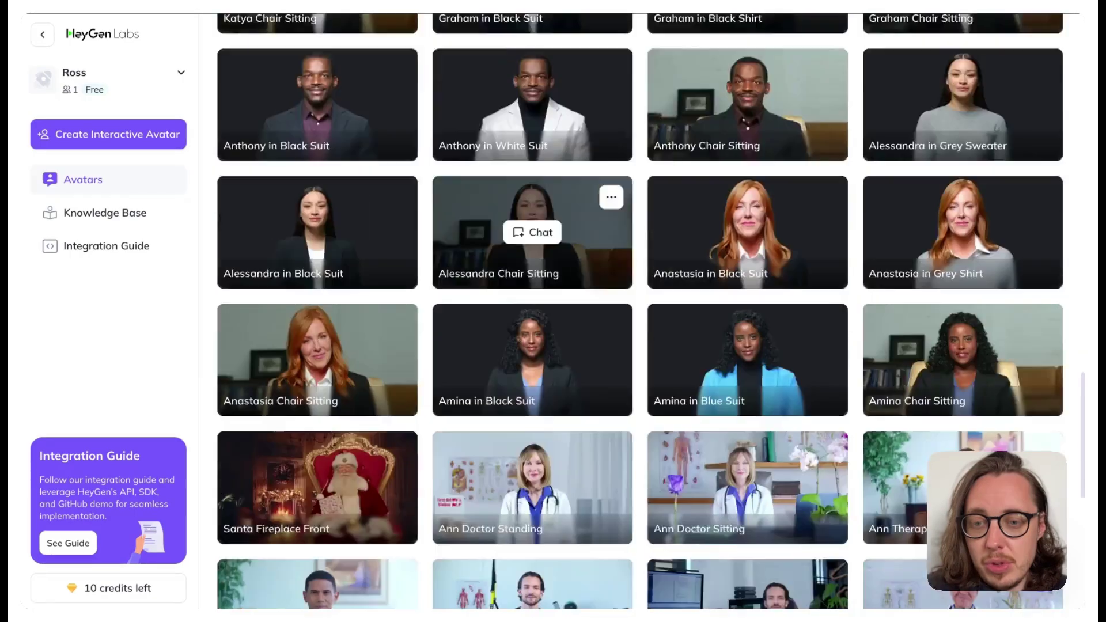
scroll(490, 448, "down", 1)
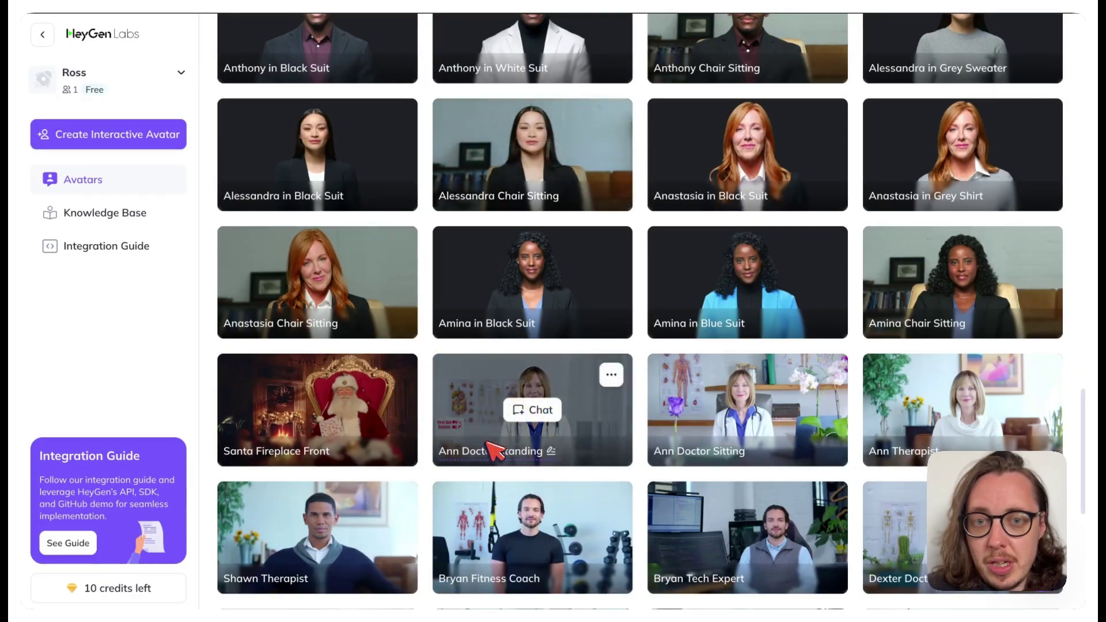
scroll(494, 449, "down", 7)
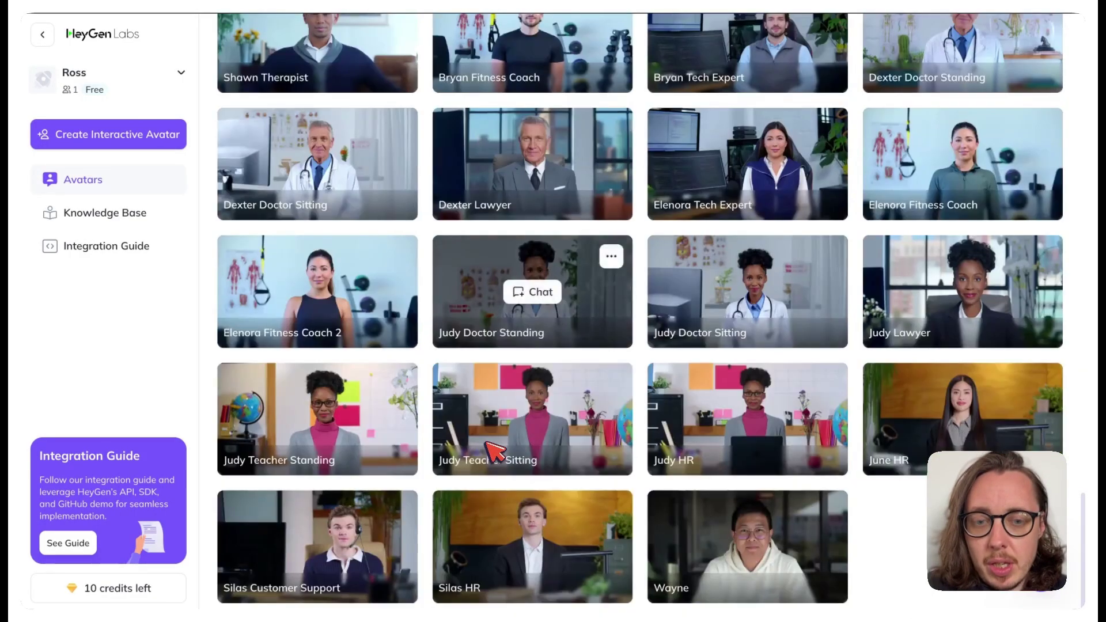
scroll(489, 444, "up", 10)
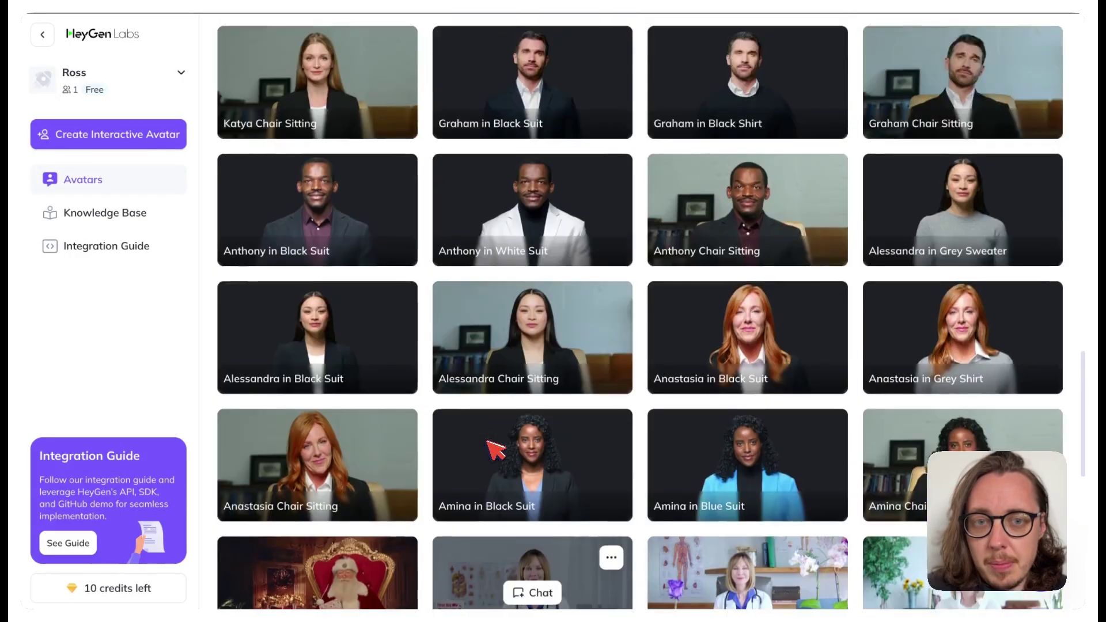
scroll(490, 447, "up", 5)
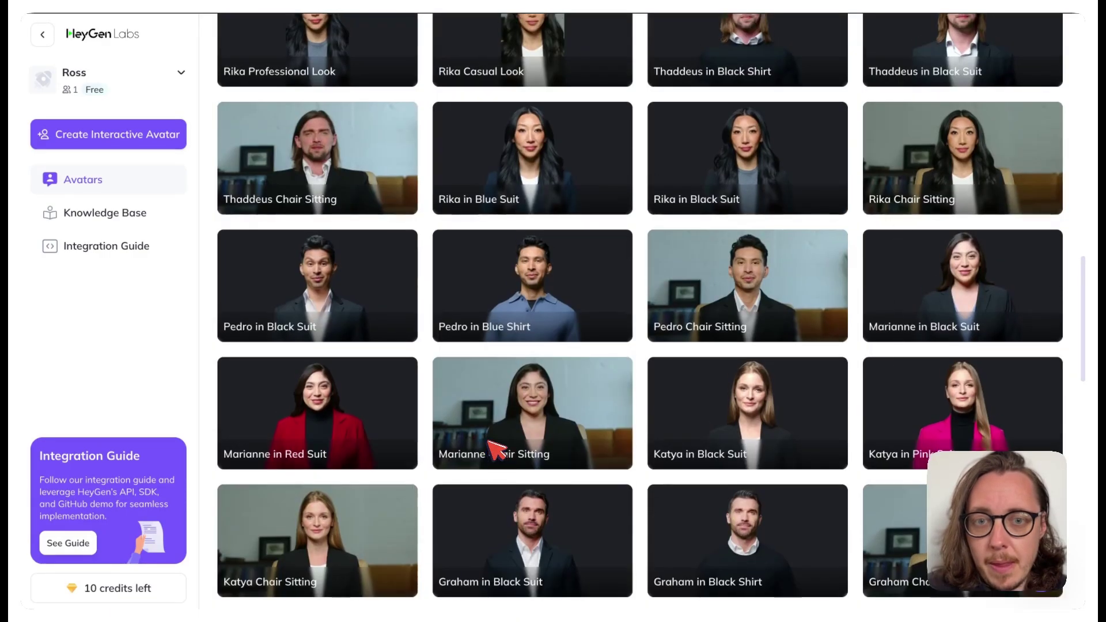
scroll(576, 404, "down", 1)
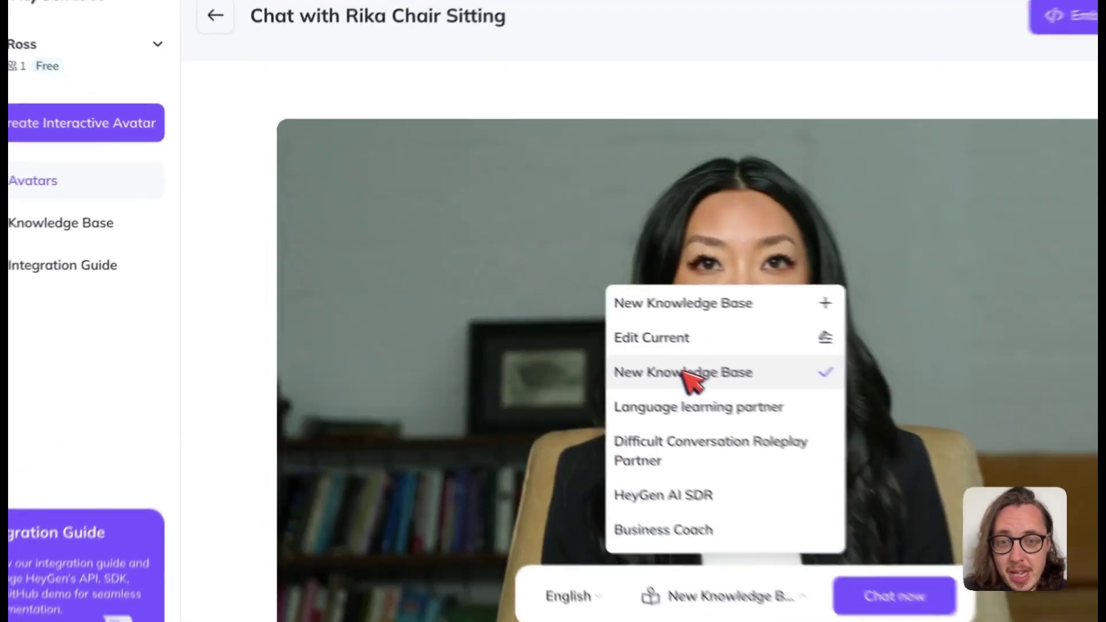
Step: Start a Rika Chair Sitting chat using New Knowledge Base as its knowledge source
left_click(597, 333)
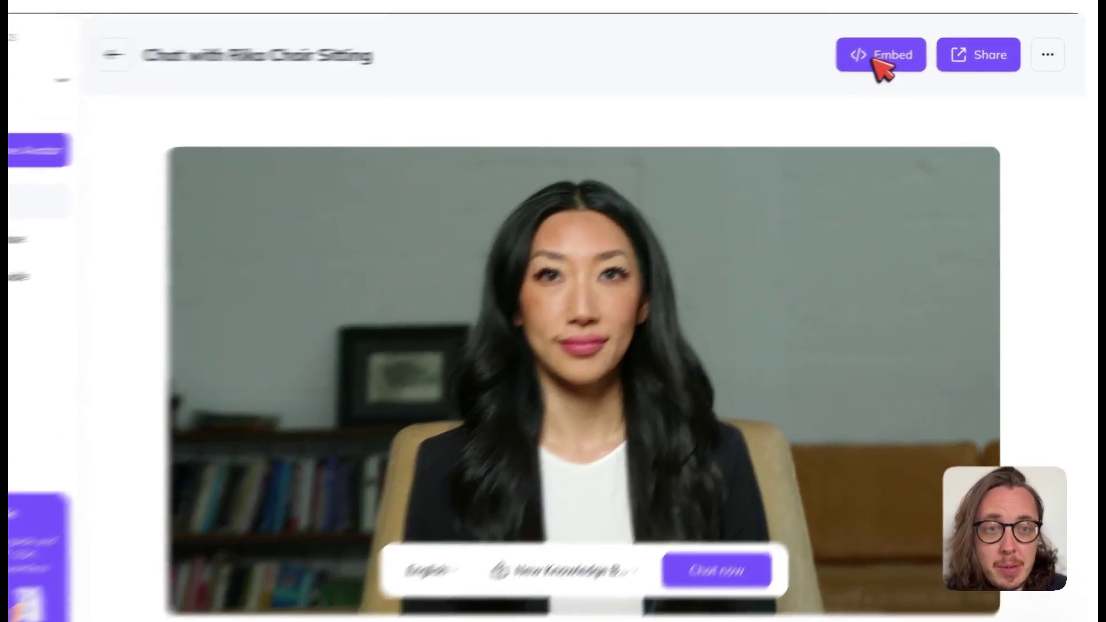
left_click(875, 59)
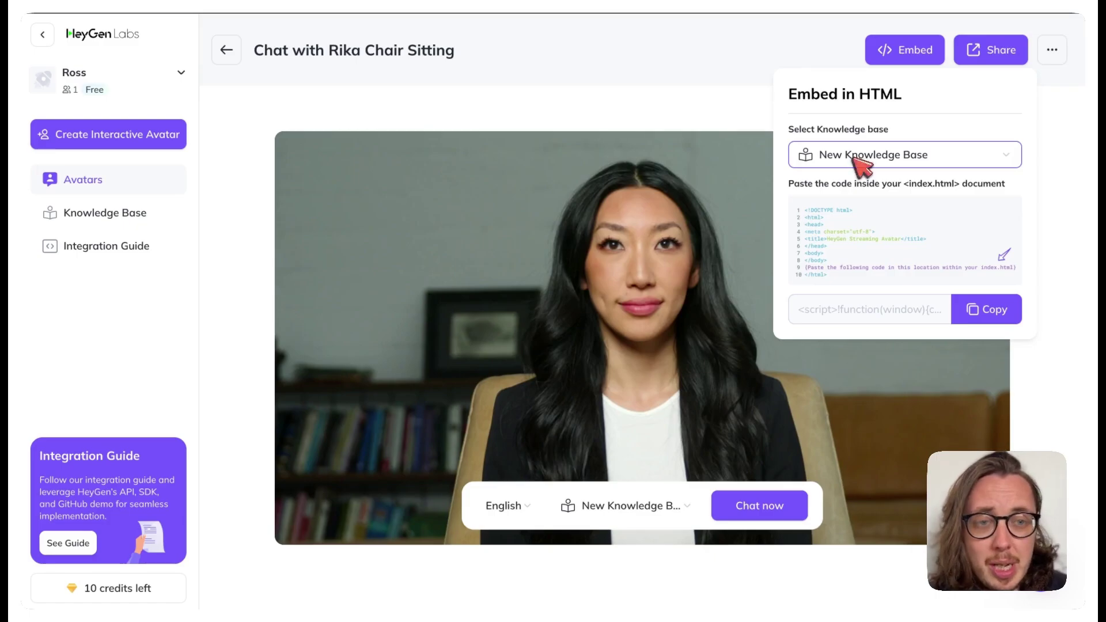
left_click(988, 54)
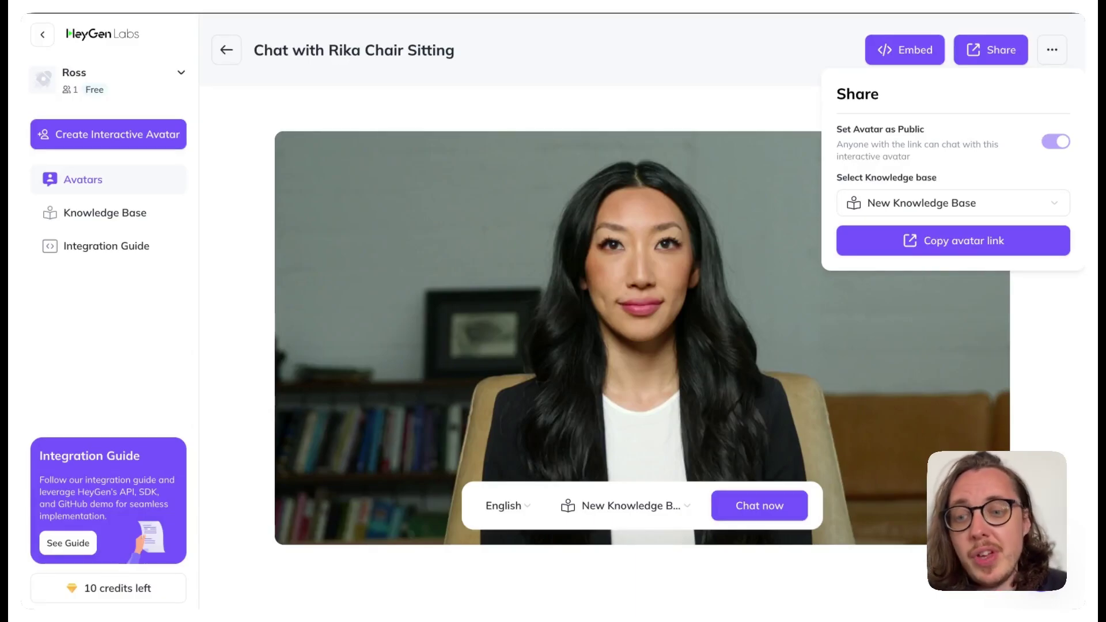
left_click(778, 119)
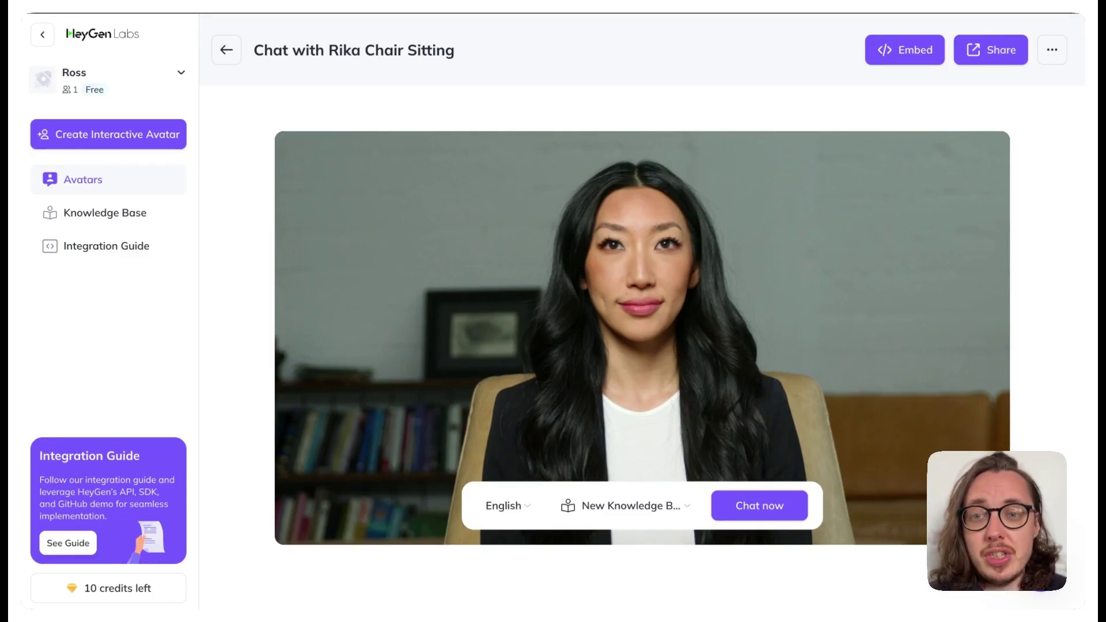
mouse_move(815, 3)
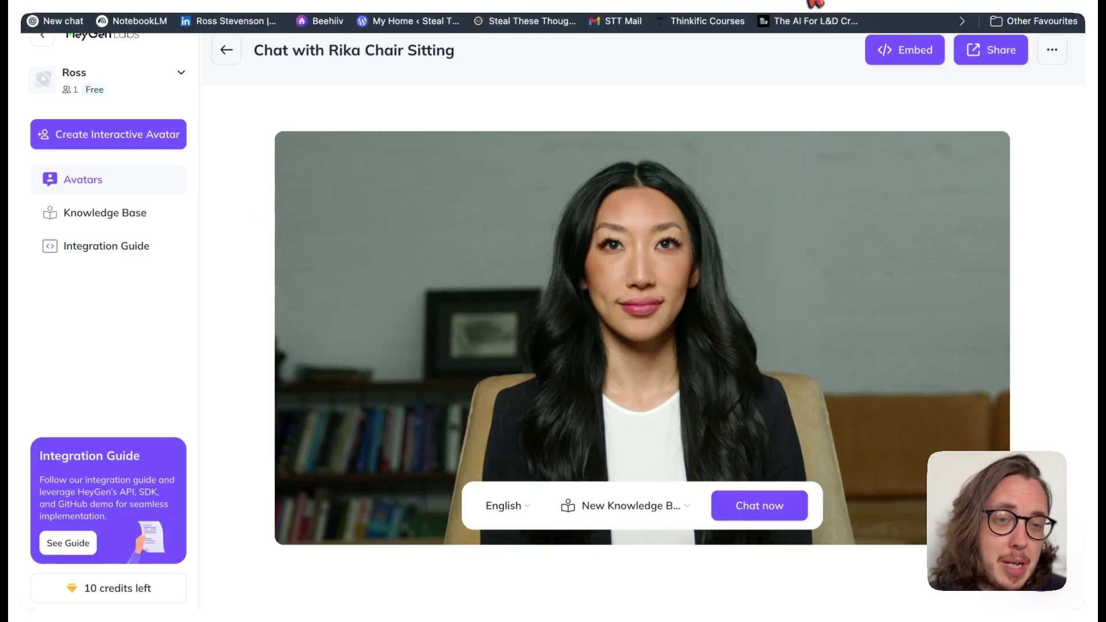